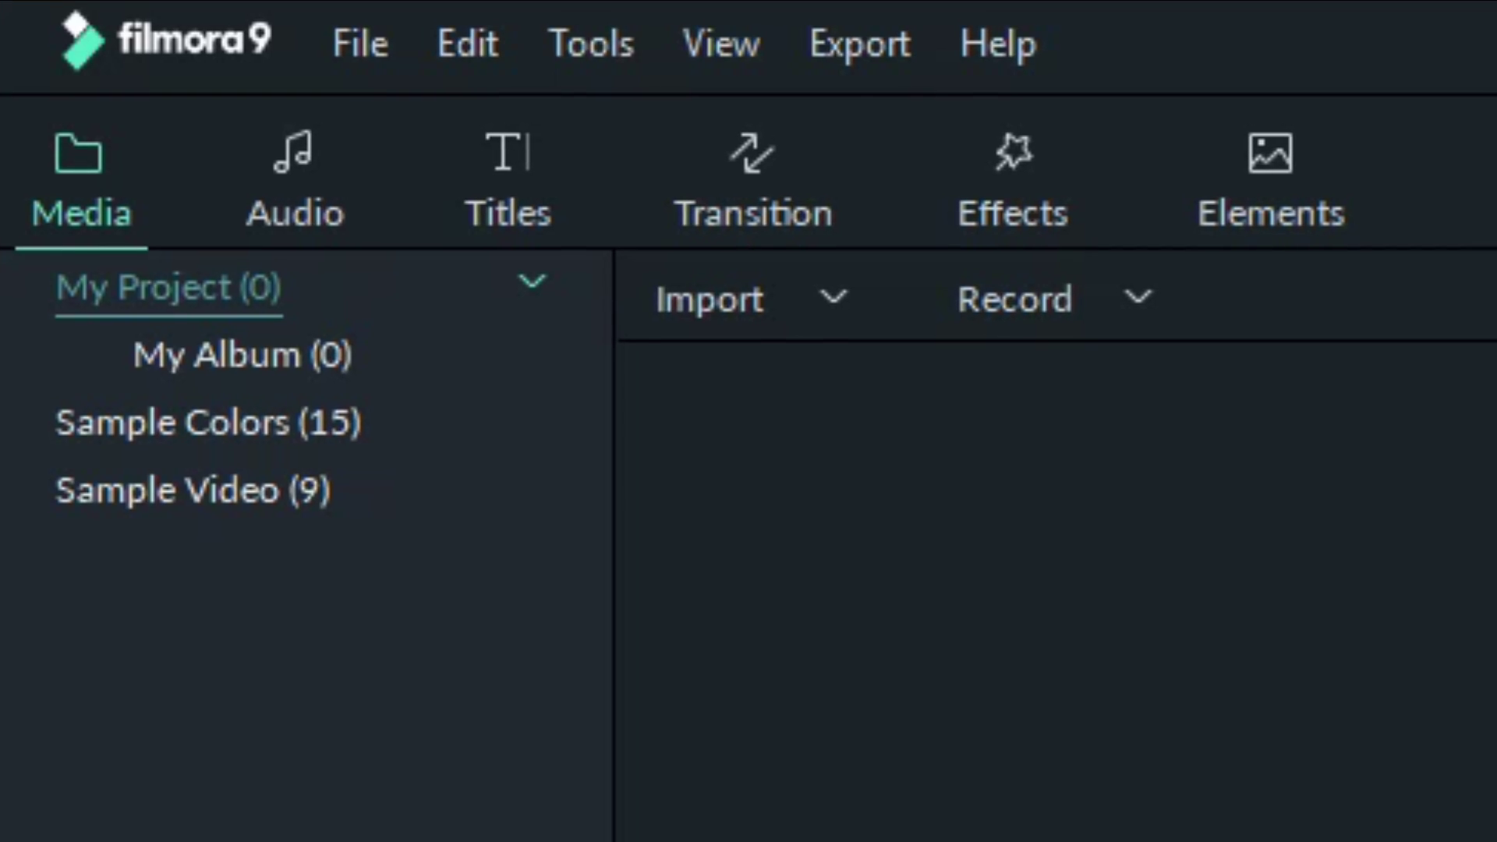
Import the 'Filmora v9 with Mic mix' clip onto video track 2 and detach its audio
{"action": "left_click", "coordinate": [206, 78]}
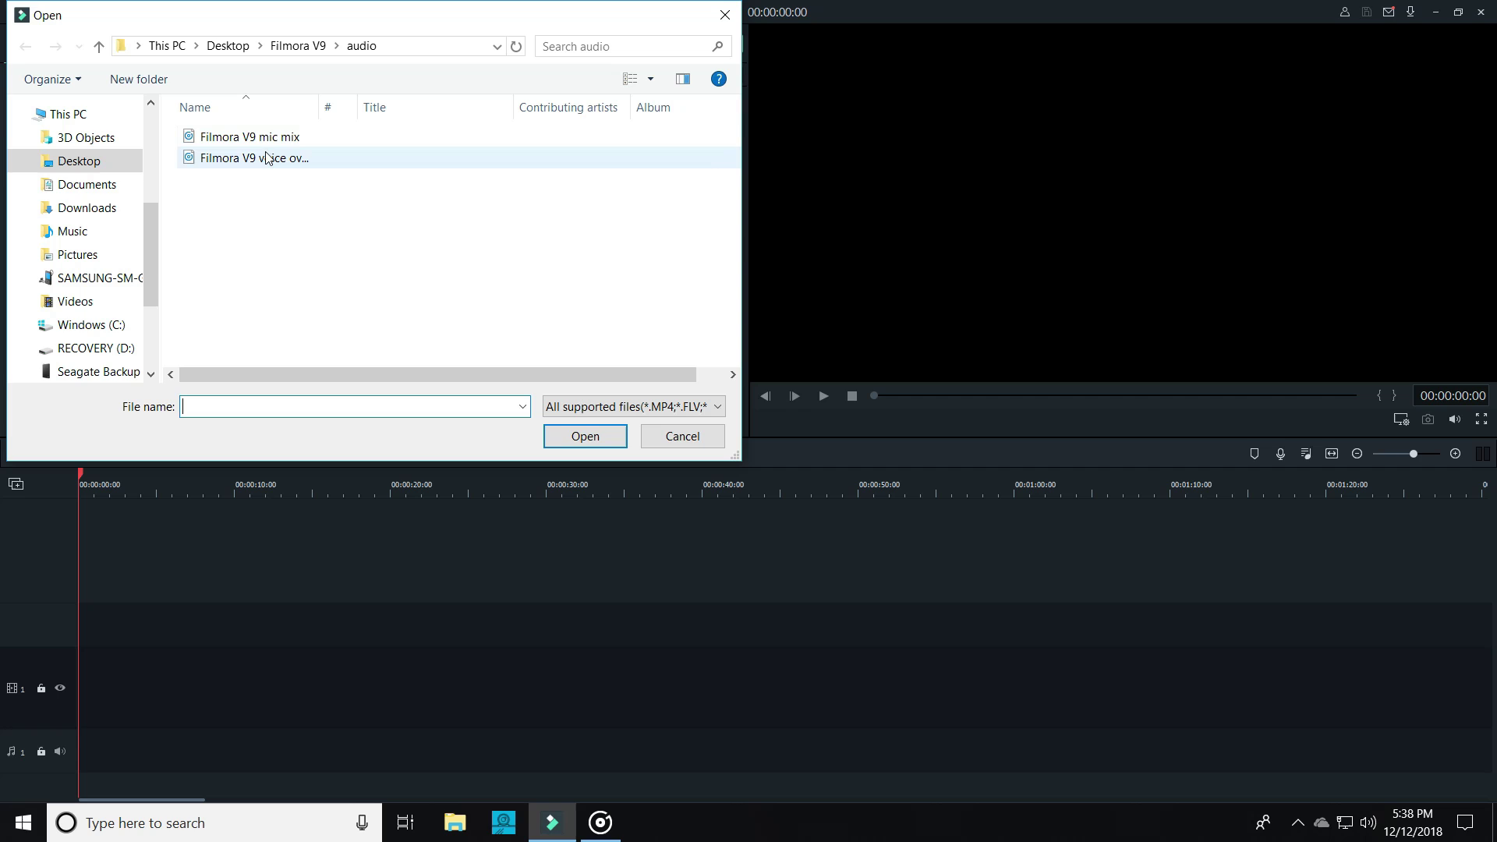
{"action": "left_click", "coordinate": [296, 45]}
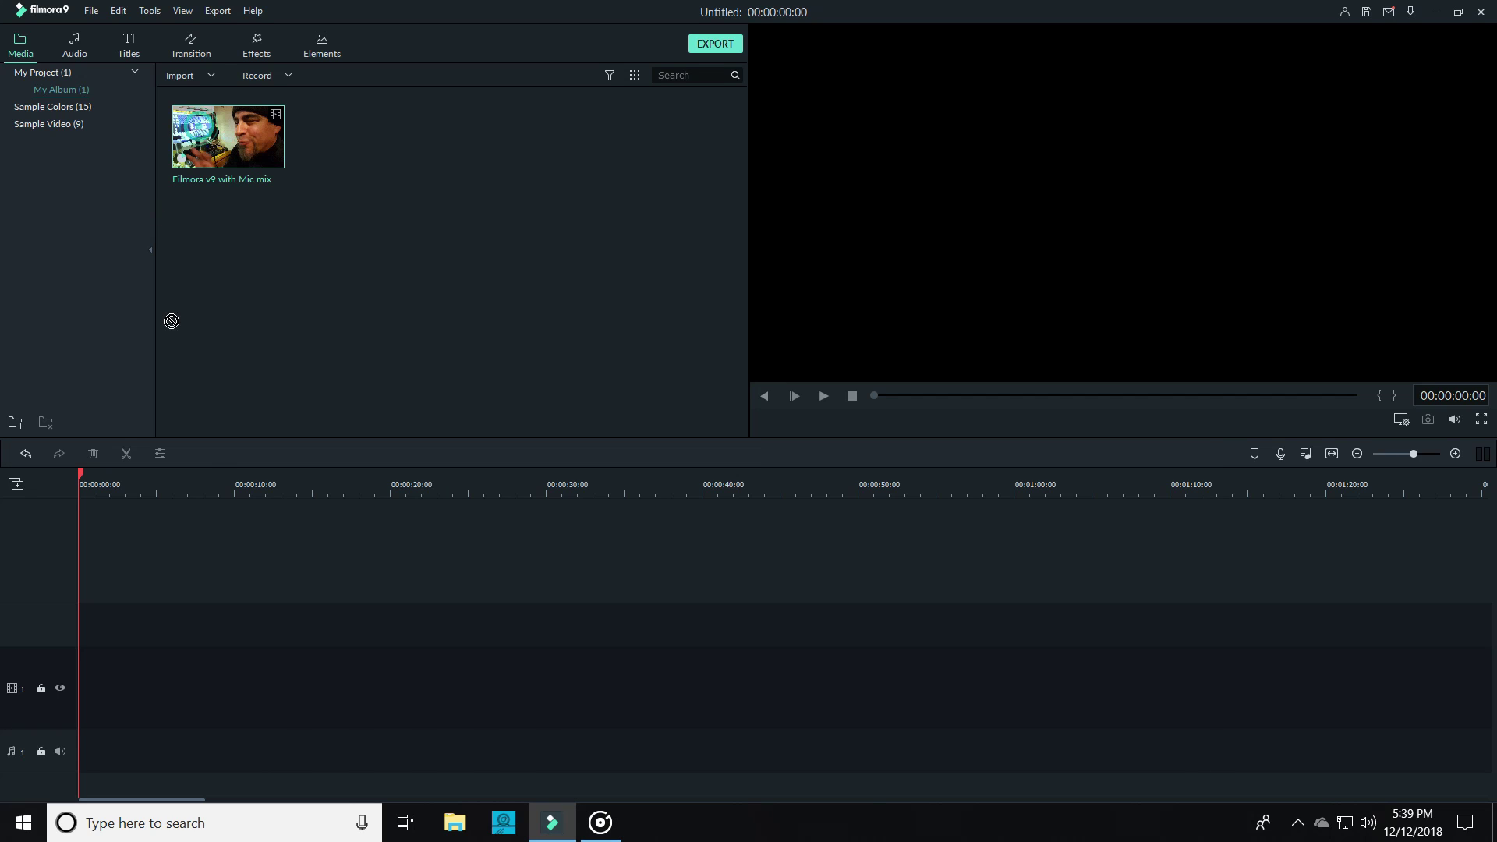
{"action": "left_click_drag", "start_coordinate": [172, 320], "coordinate": [216, 544]}
{"action": "left_click_drag", "start_coordinate": [6, 545], "coordinate": [310, 657]}
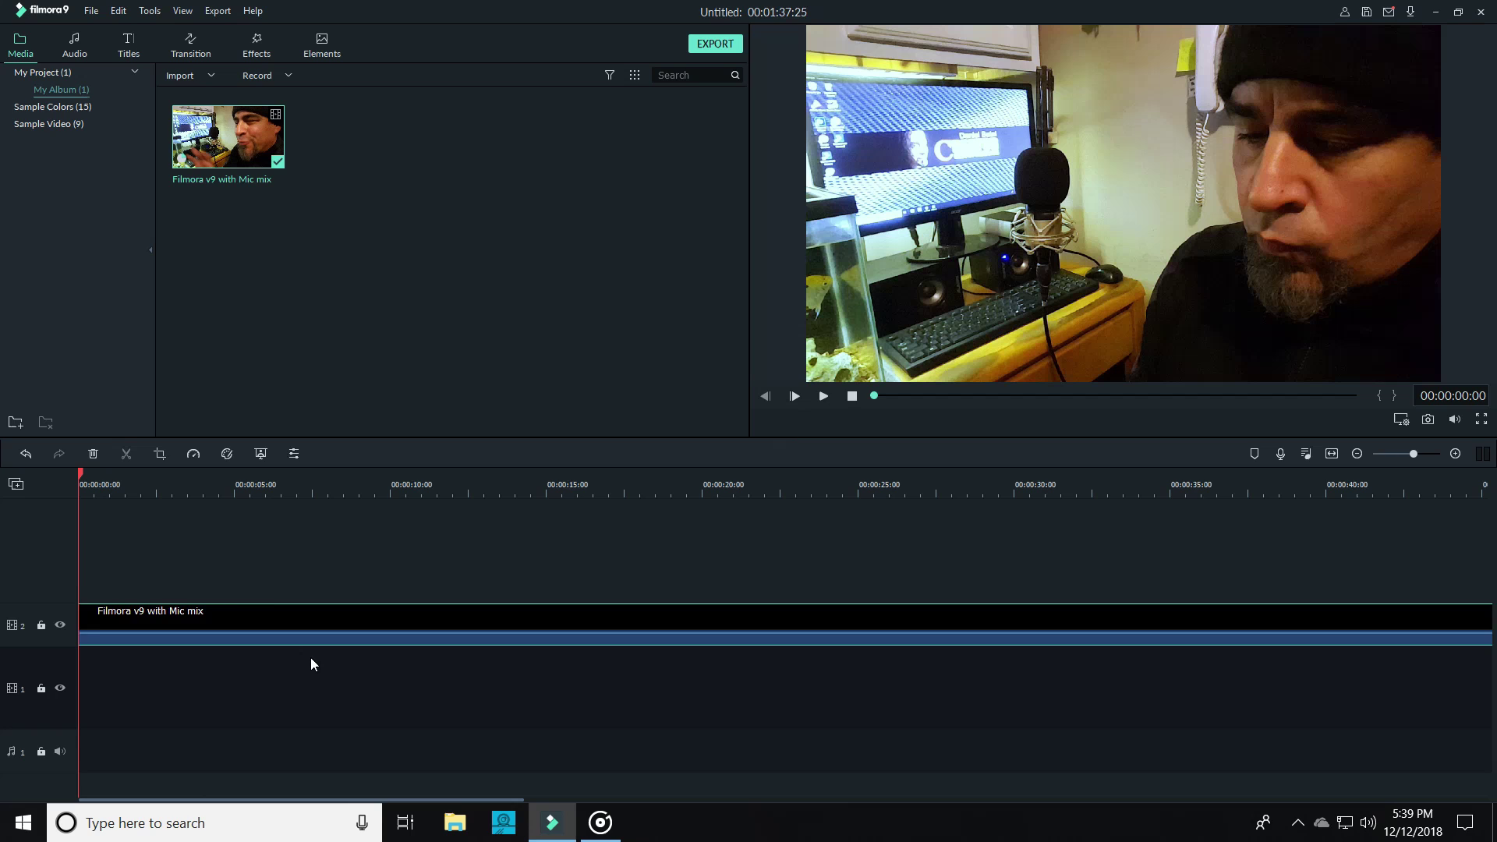
{"action": "right_click", "coordinate": [299, 626]}
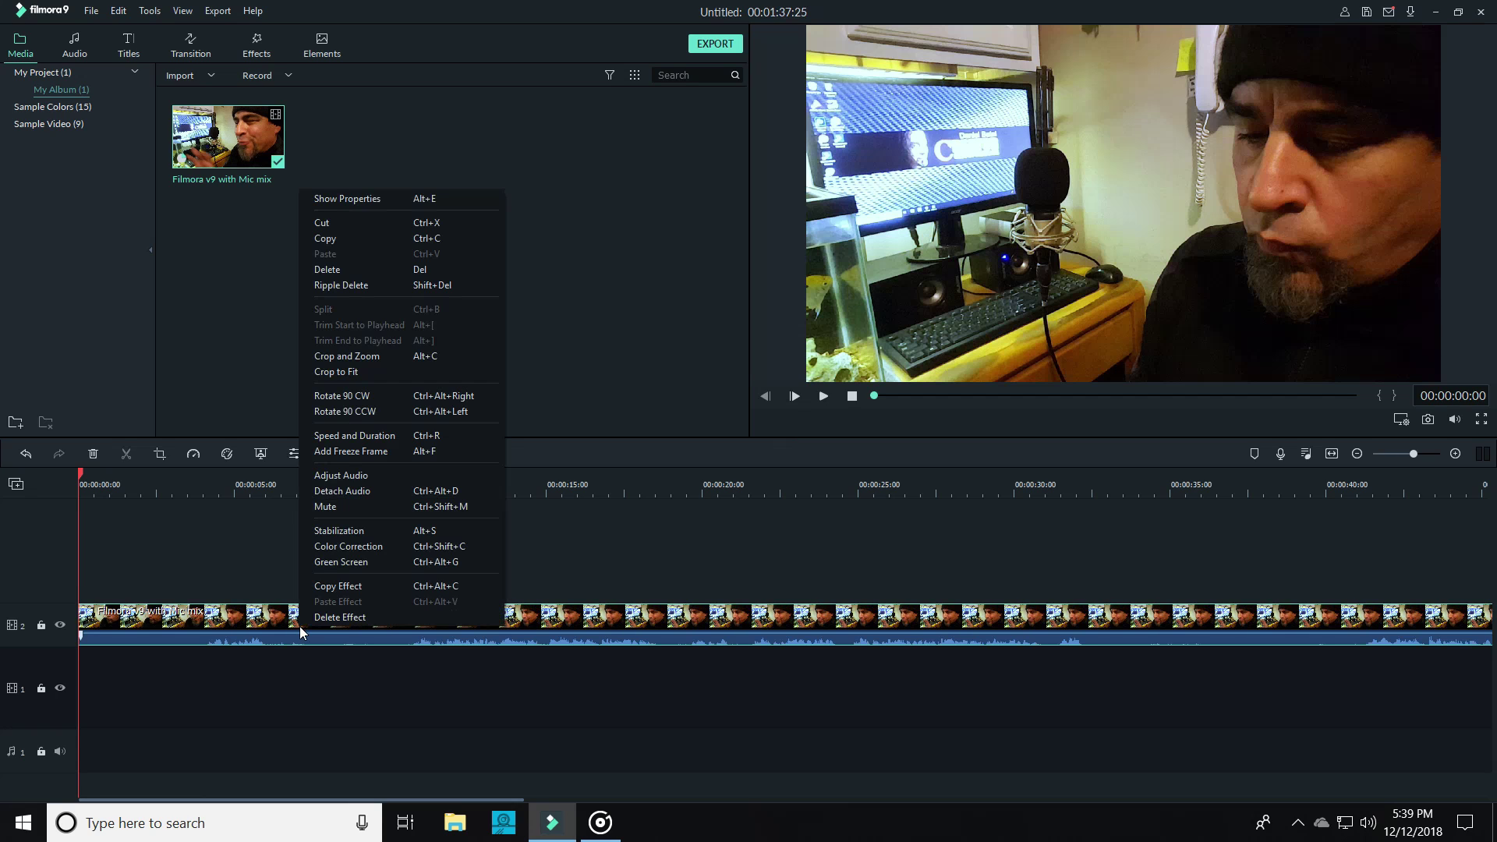
{"action": "left_click", "coordinate": [341, 490]}
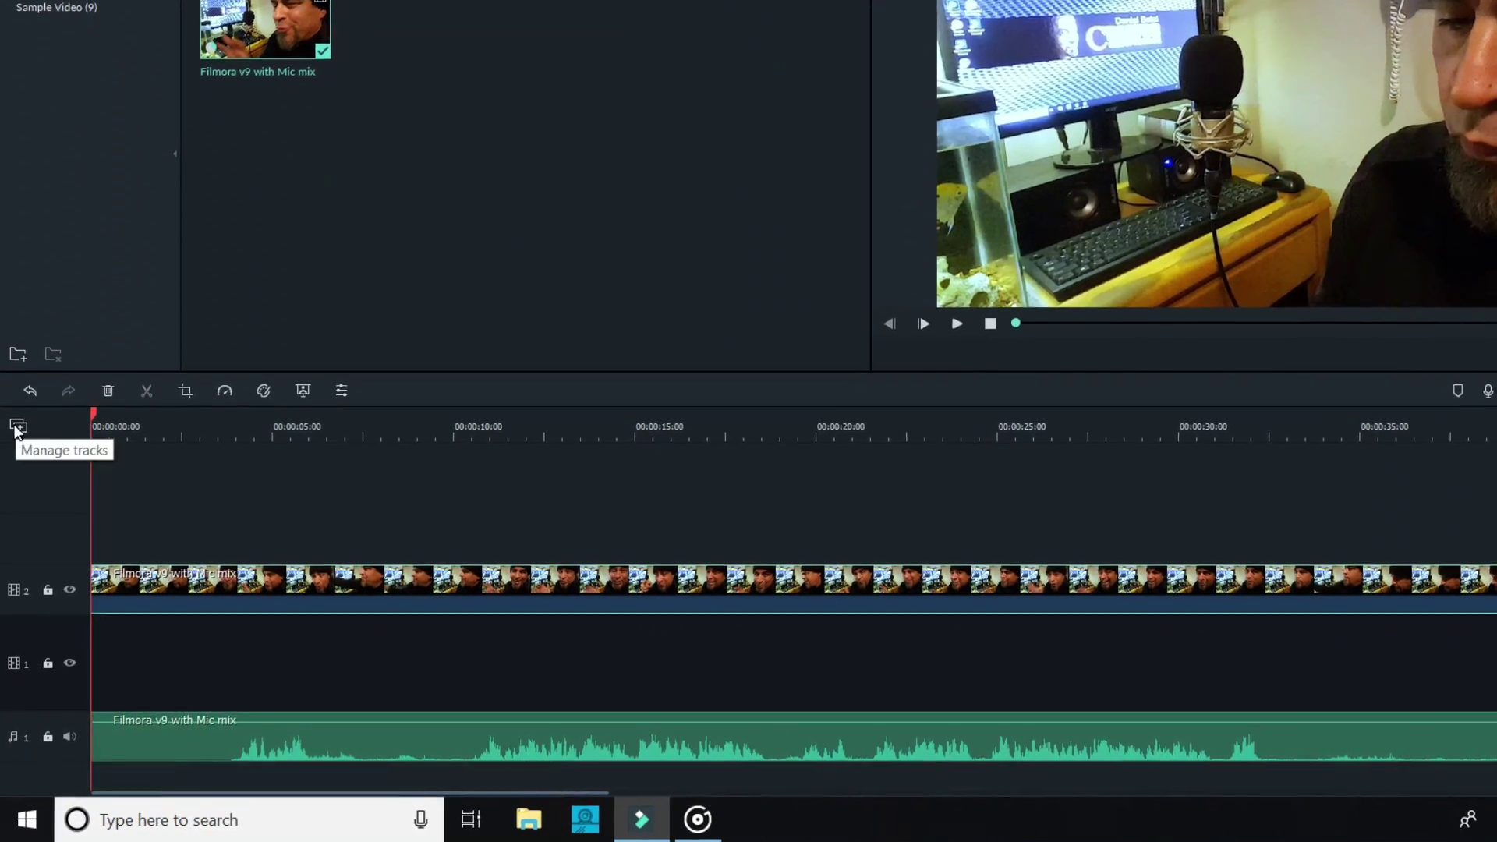
Switch the timeline track height to Big and scroll down to the Mic mix audio track
{"action": "left_click", "coordinate": [17, 436]}
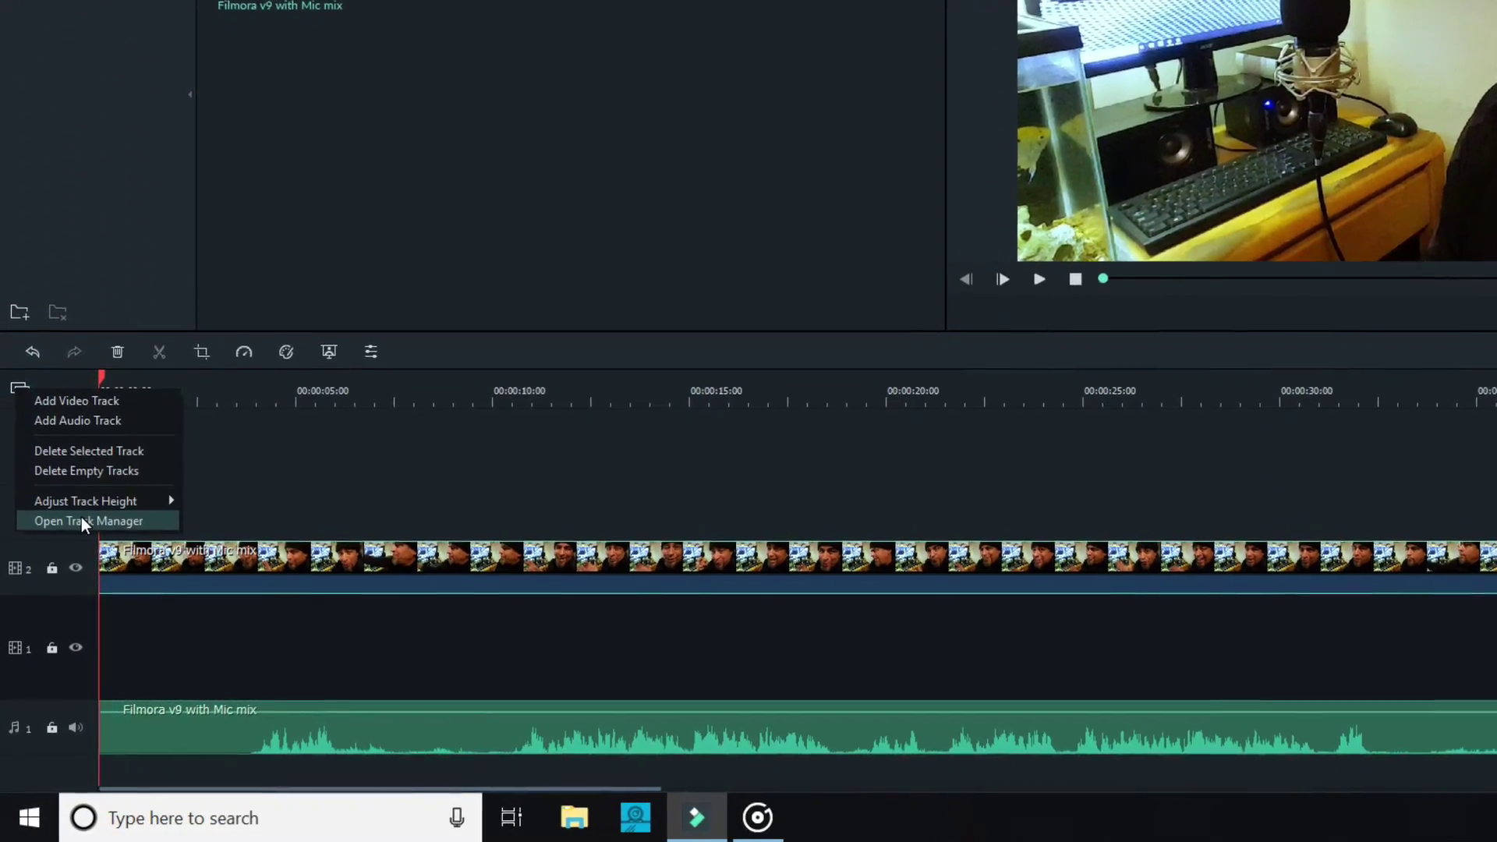
{"action": "mouse_move", "coordinate": [69, 570]}
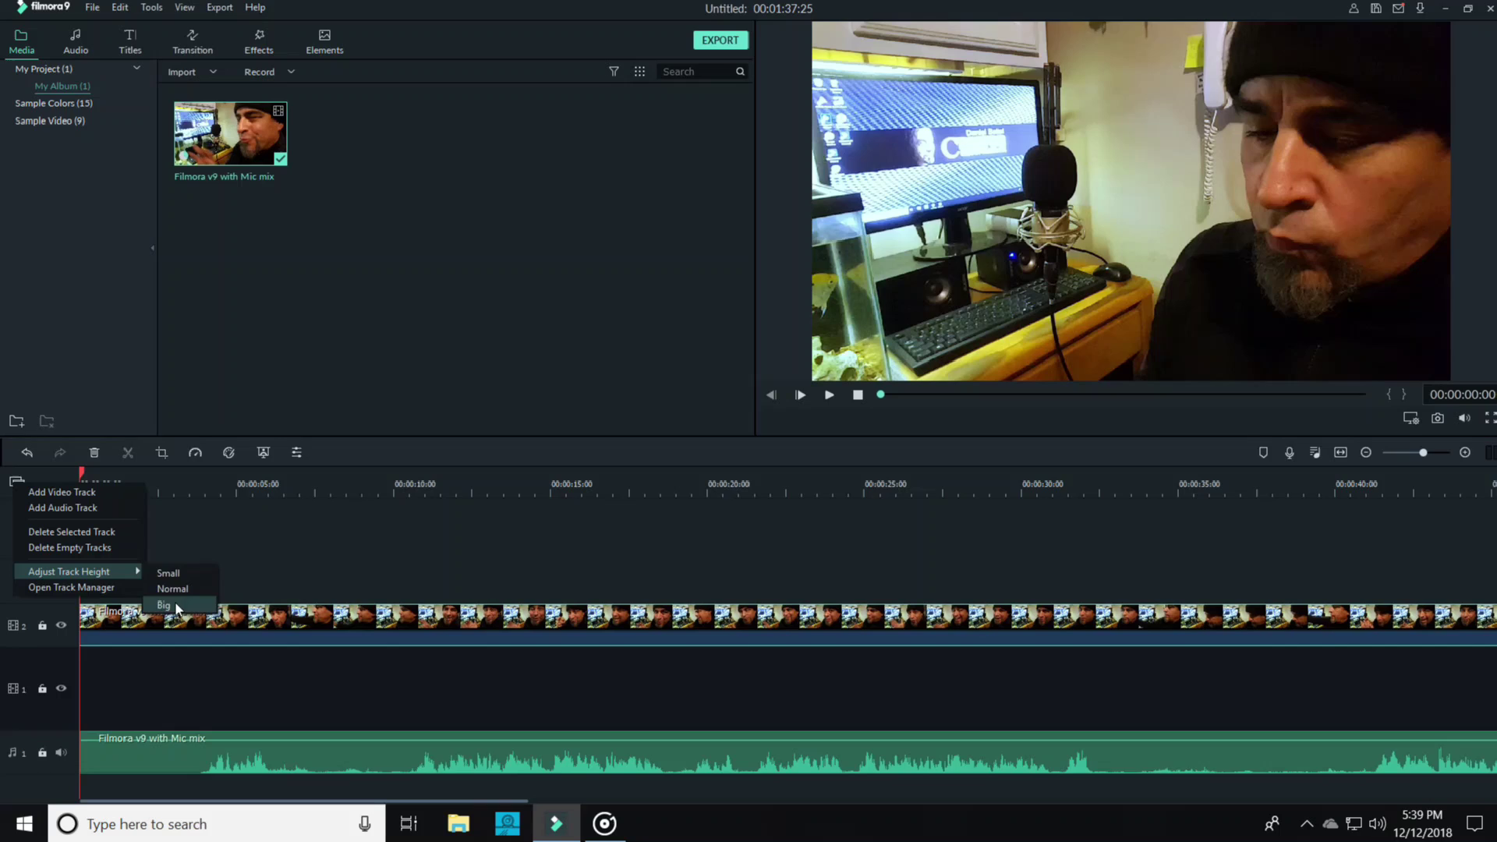
{"action": "left_click", "coordinate": [167, 605]}
{"action": "scroll", "coordinate": [948, 558], "scroll_direction": "down", "scroll_amount": 2}
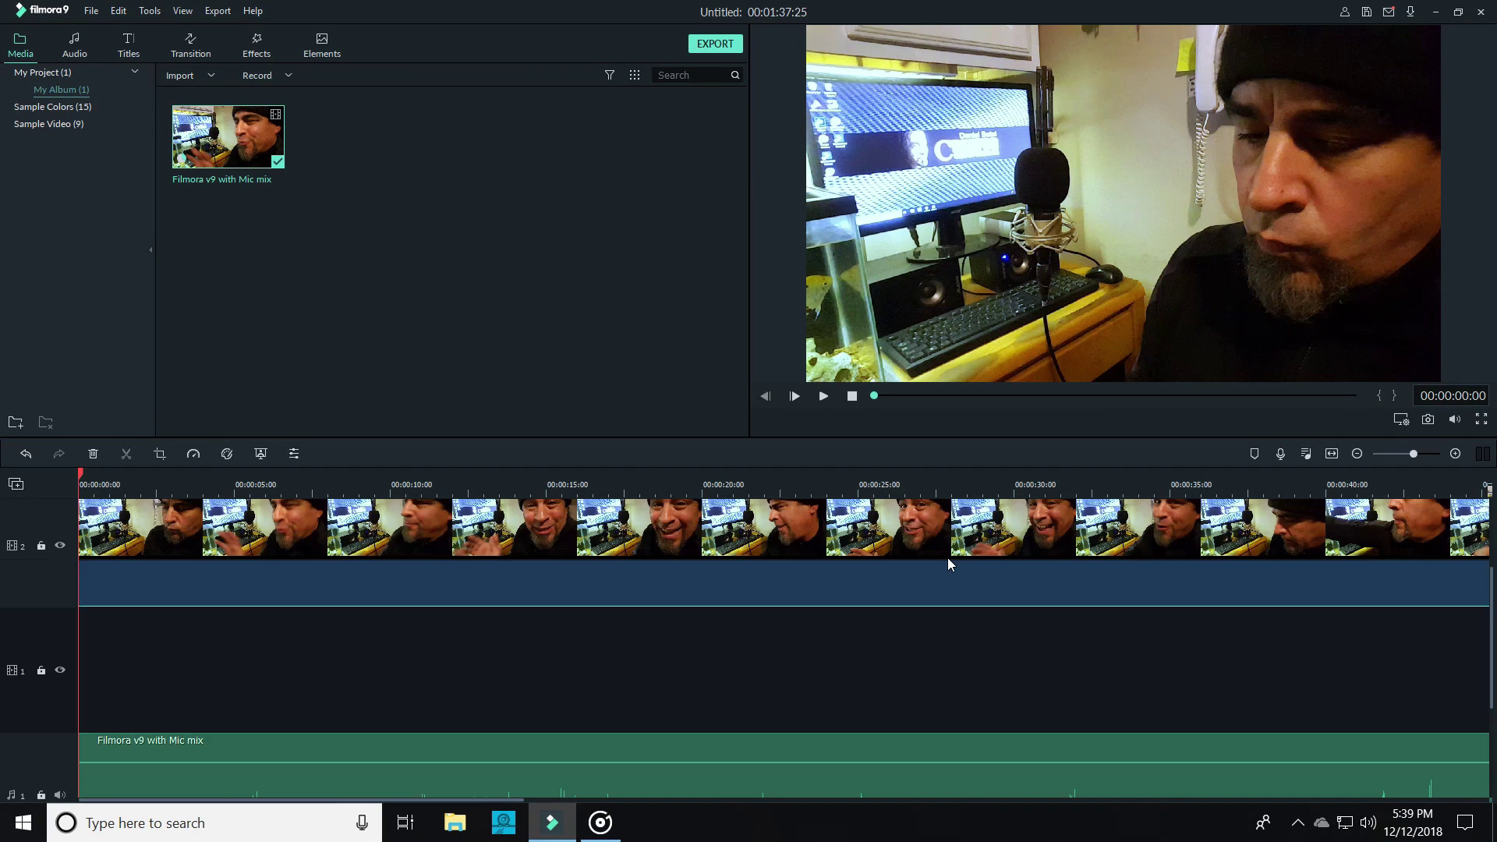
{"action": "scroll", "coordinate": [947, 558], "scroll_direction": "down", "scroll_amount": 2}
{"action": "scroll", "coordinate": [947, 558], "scroll_direction": "down", "scroll_amount": 2}
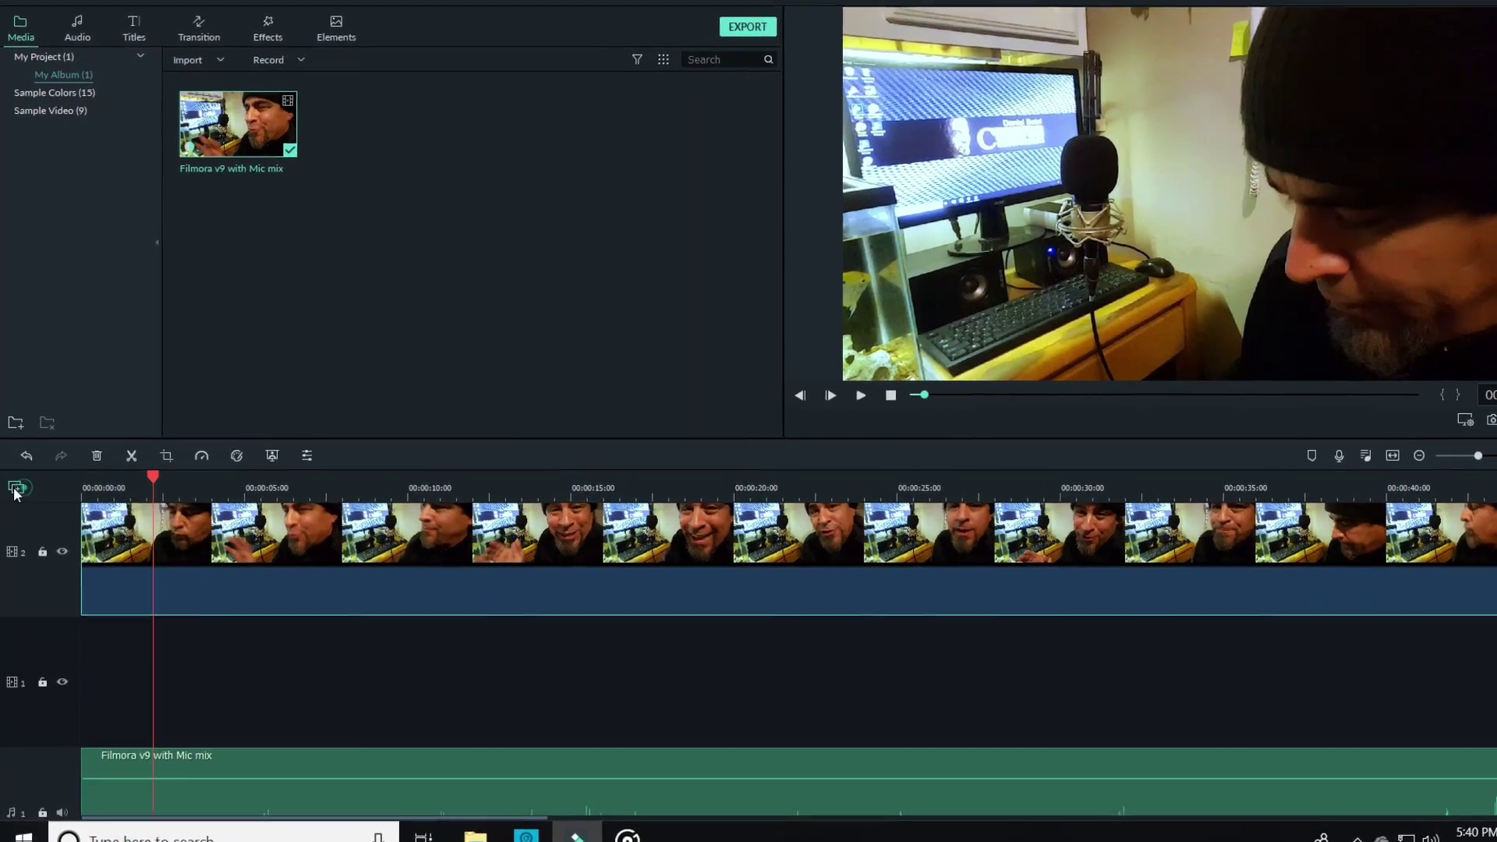
{"action": "left_click", "coordinate": [16, 484]}
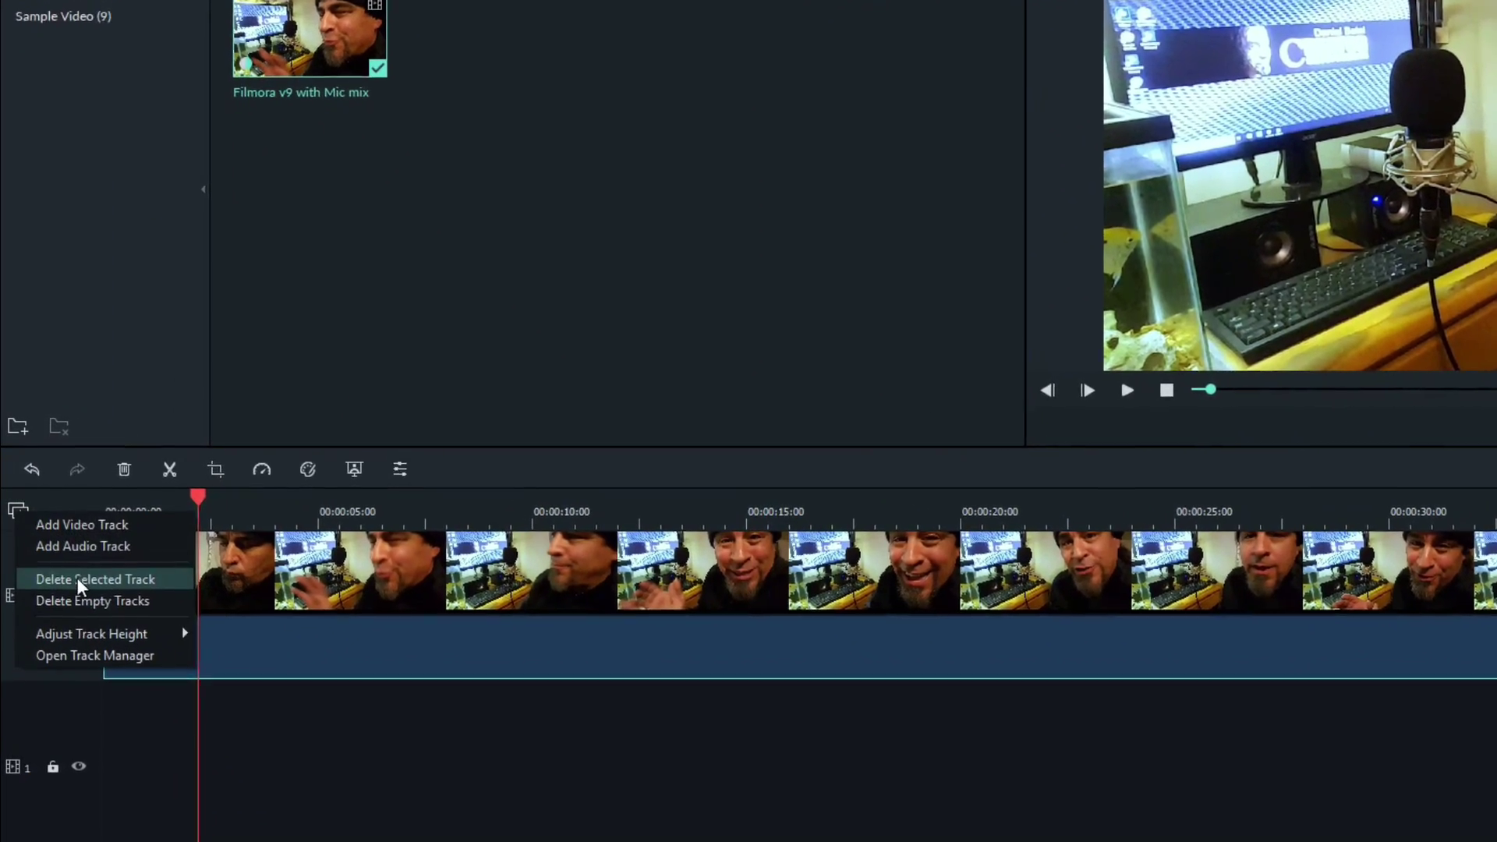
{"action": "left_click", "coordinate": [86, 655]}
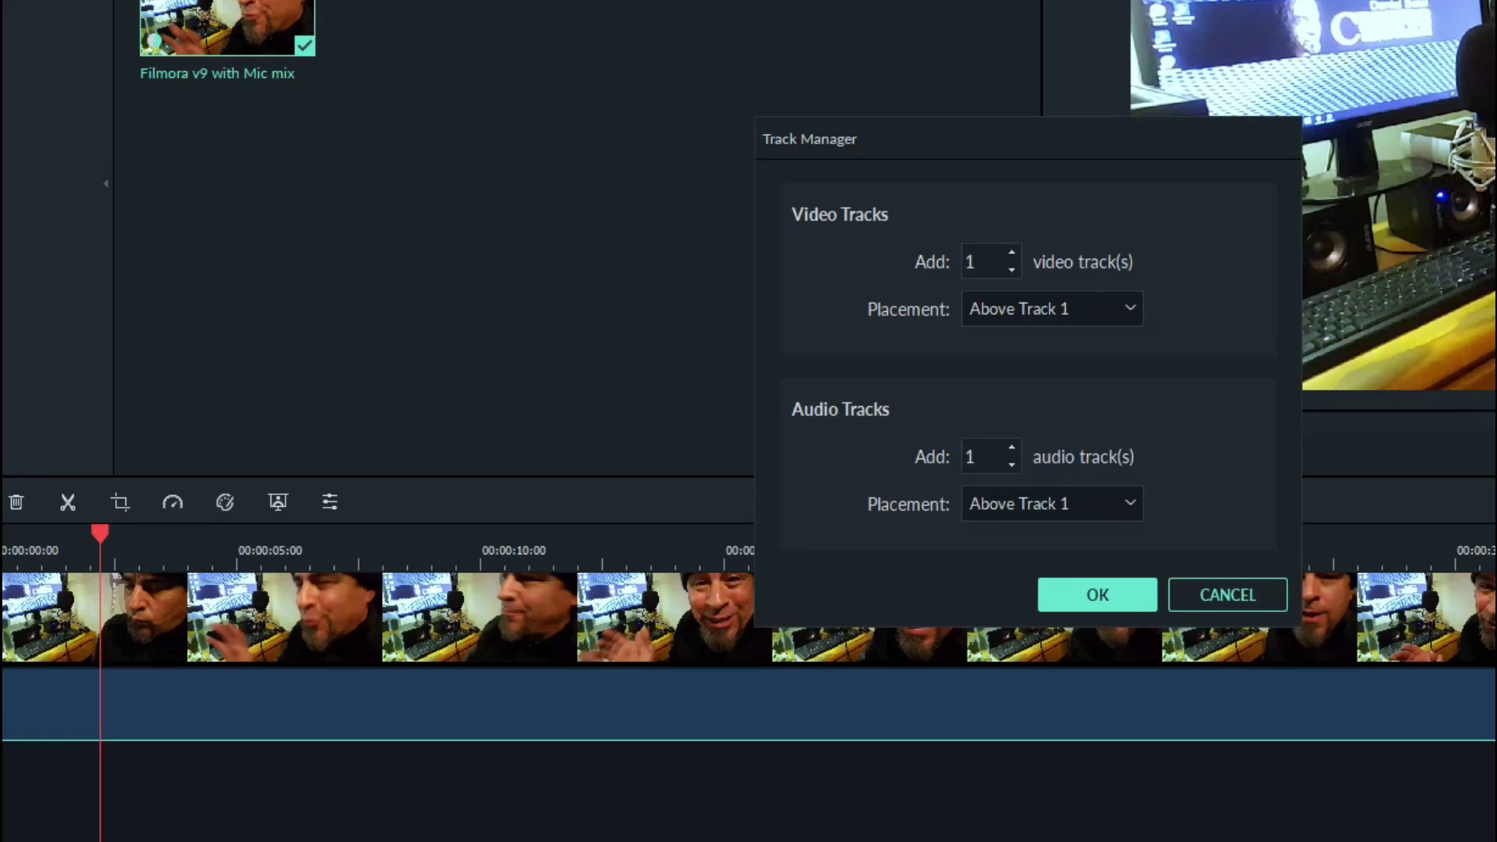
{"action": "left_click", "coordinate": [952, 349]}
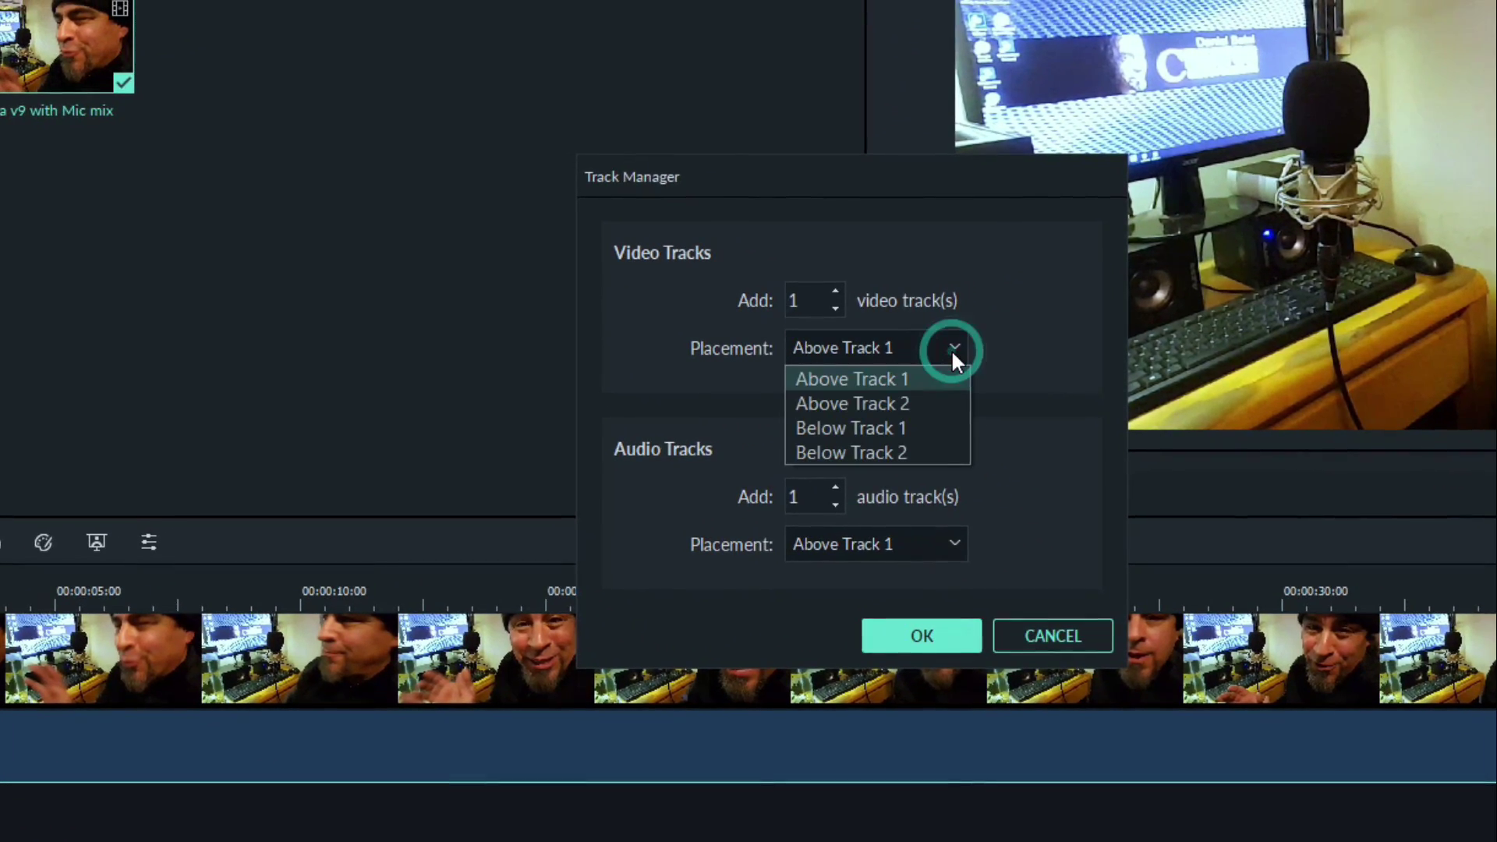
{"action": "left_click", "coordinate": [938, 541]}
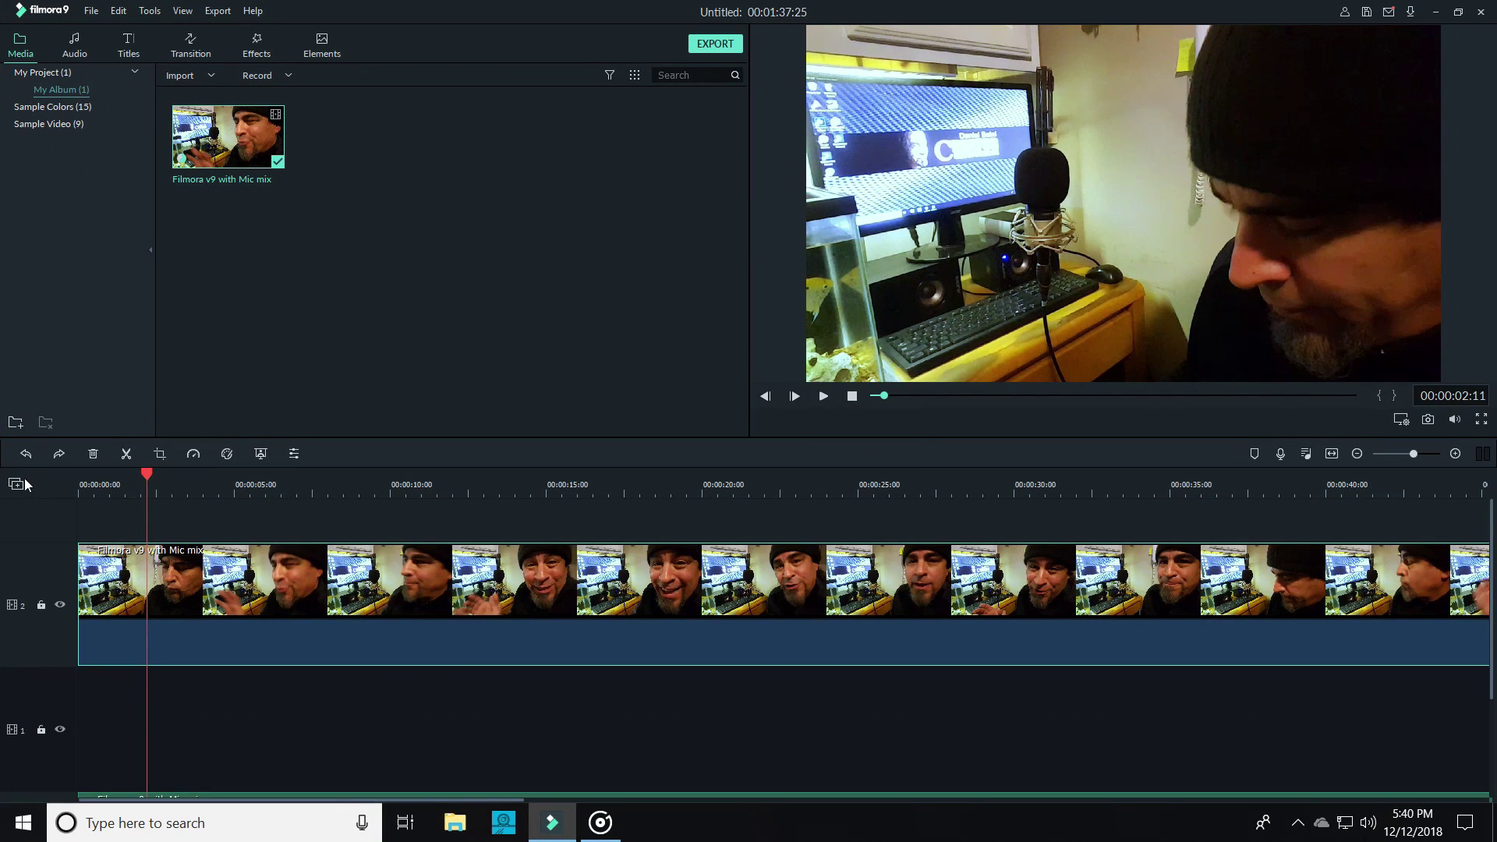
Add two new video tracks to the timeline
{"action": "left_click", "coordinate": [18, 484]}
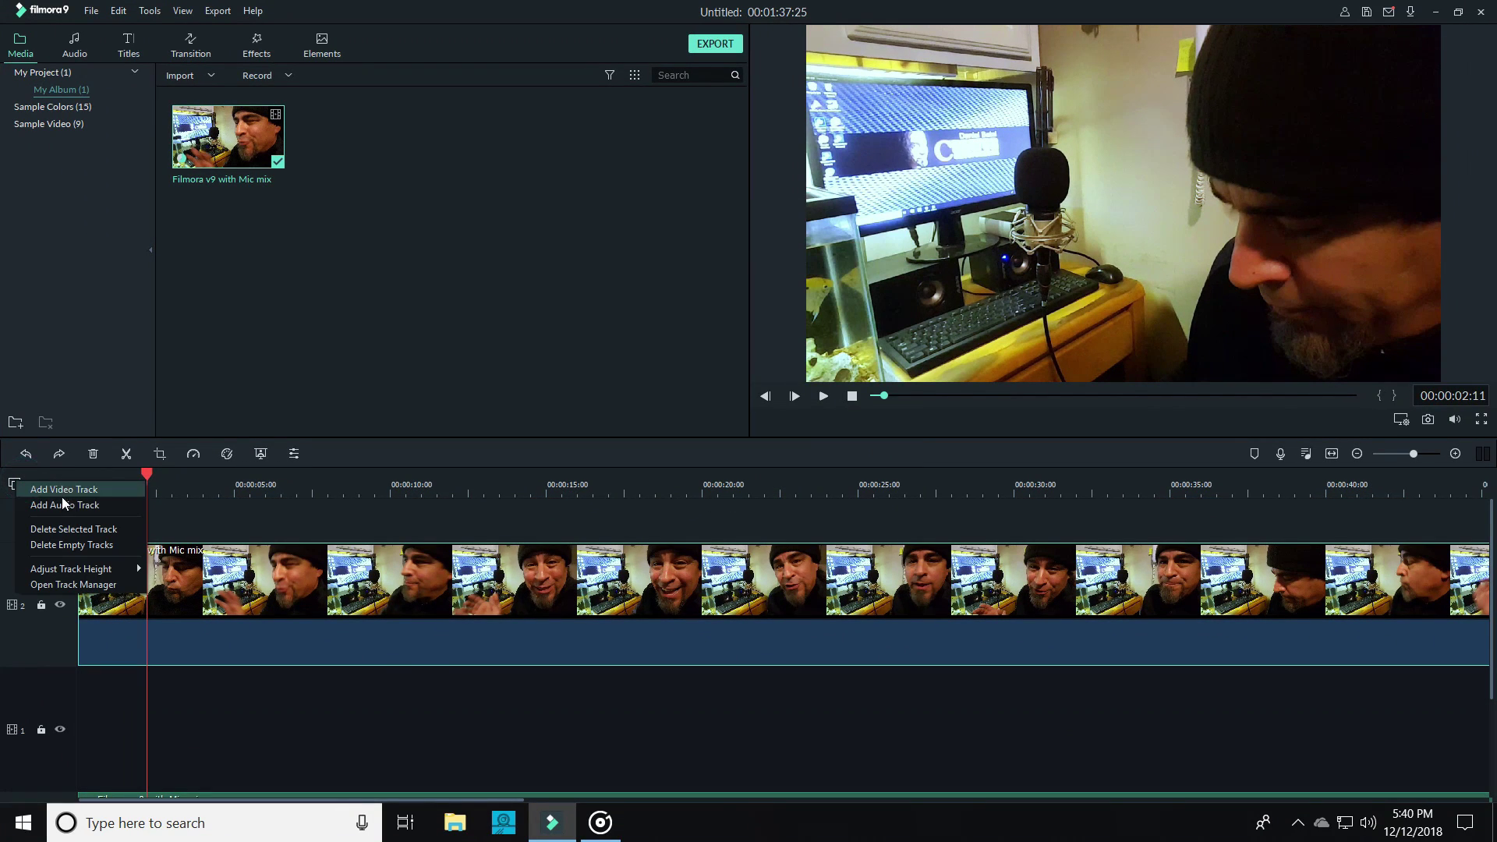
{"action": "left_click", "coordinate": [47, 489]}
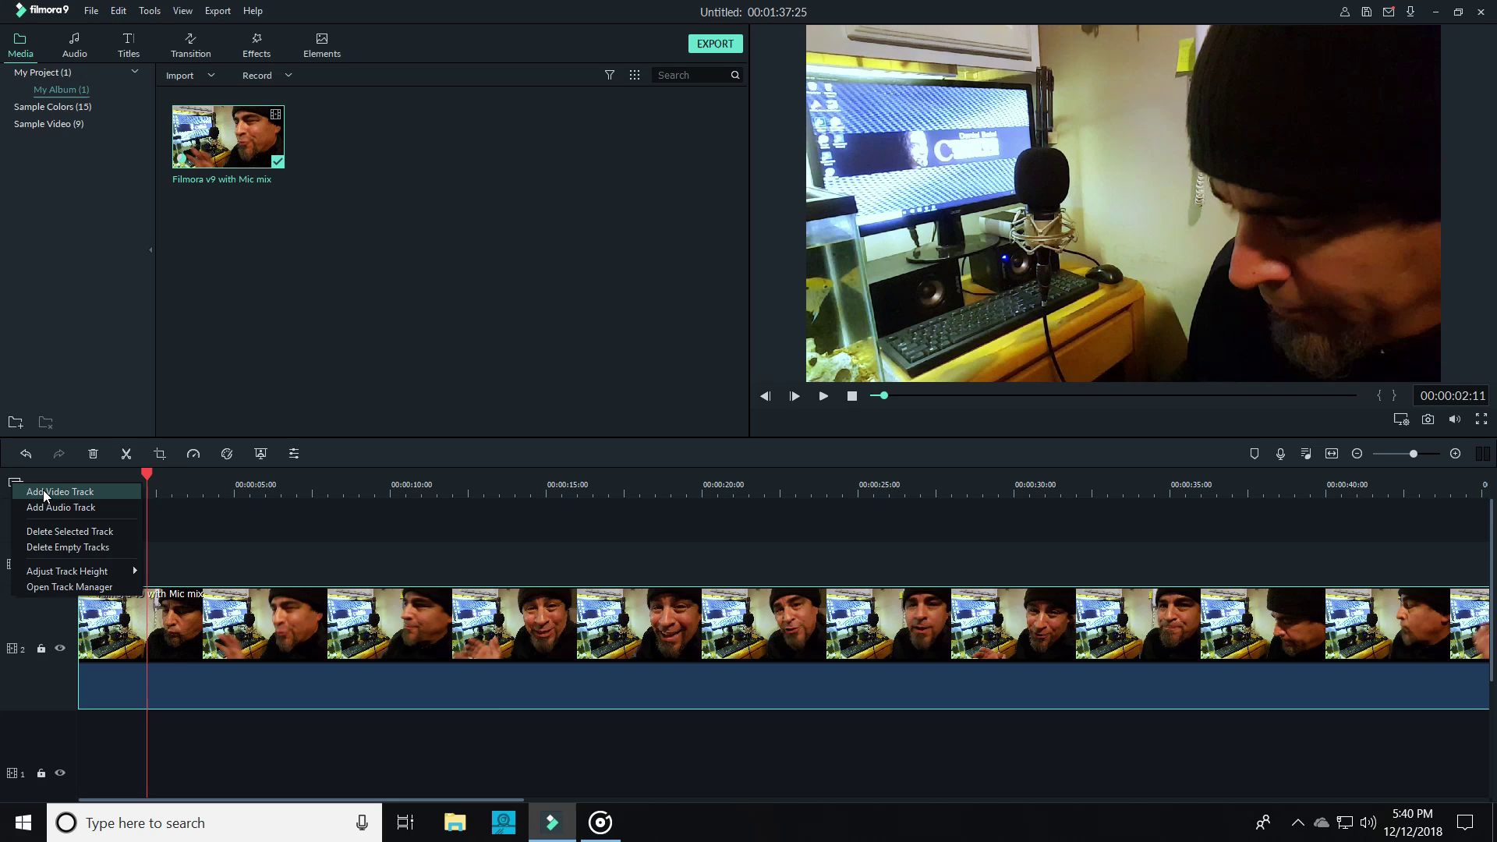
{"action": "left_click", "coordinate": [44, 493]}
{"action": "scroll", "coordinate": [456, 544], "scroll_direction": "down", "scroll_amount": 1}
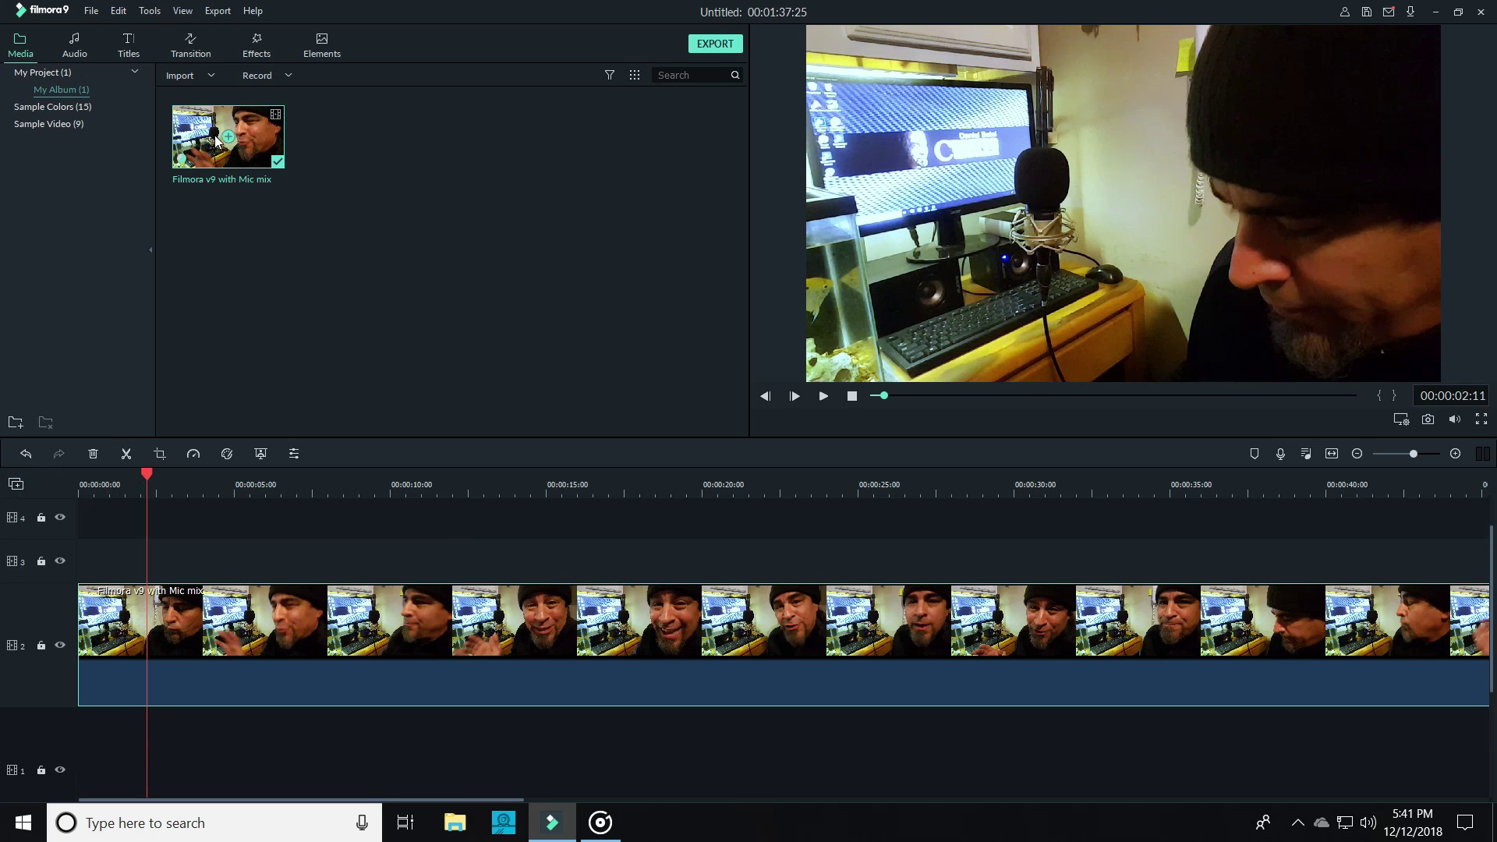
Place copies of the Mic mix clip on tracks 4 and 3 around 4–5 seconds
{"action": "left_click_drag", "start_coordinate": [222, 390], "coordinate": [230, 524]}
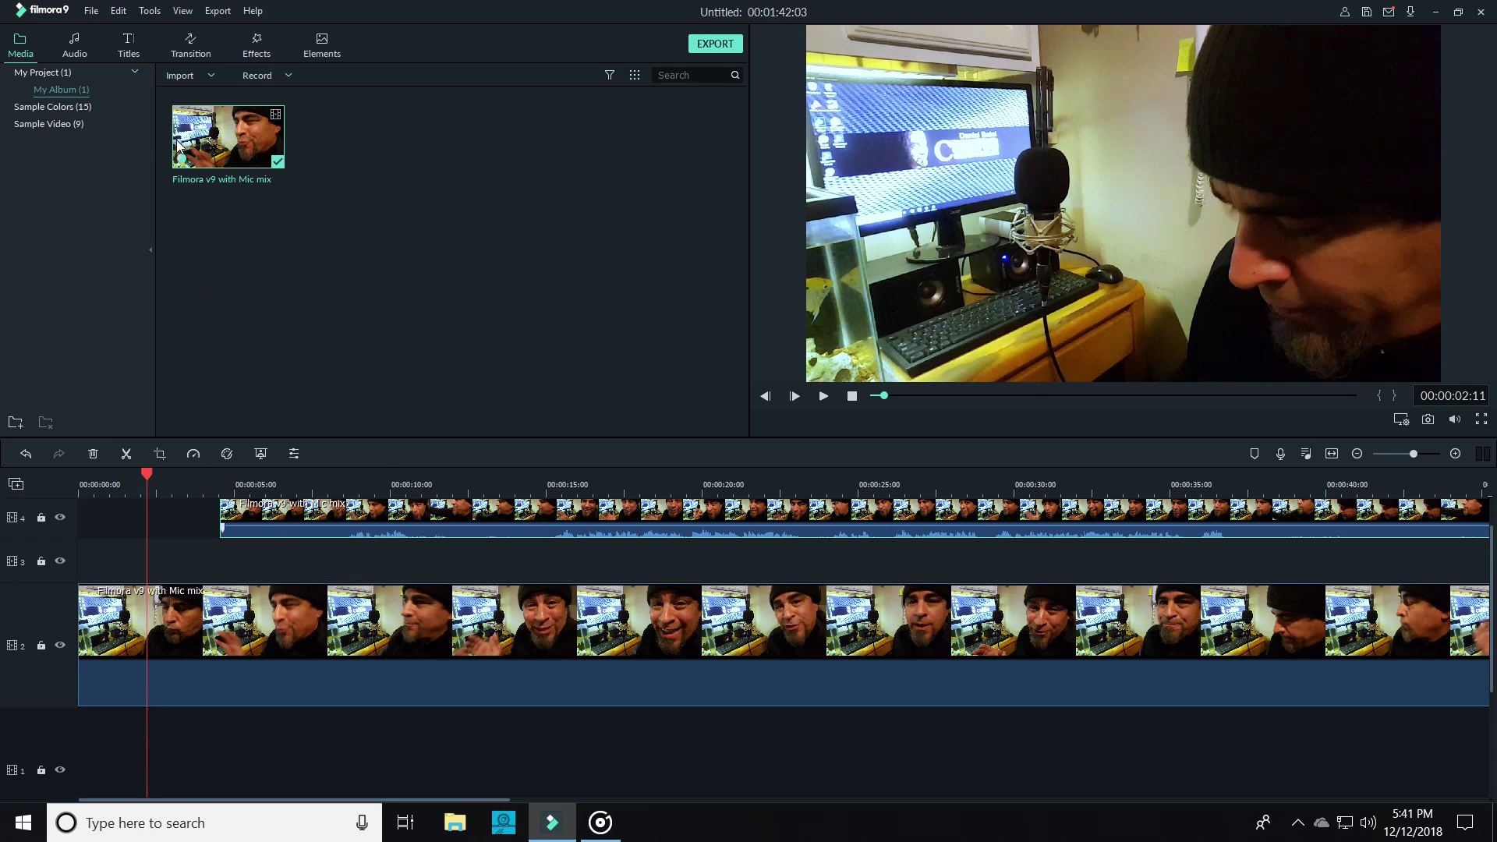
{"action": "left_click_drag", "start_coordinate": [240, 422], "coordinate": [230, 570]}
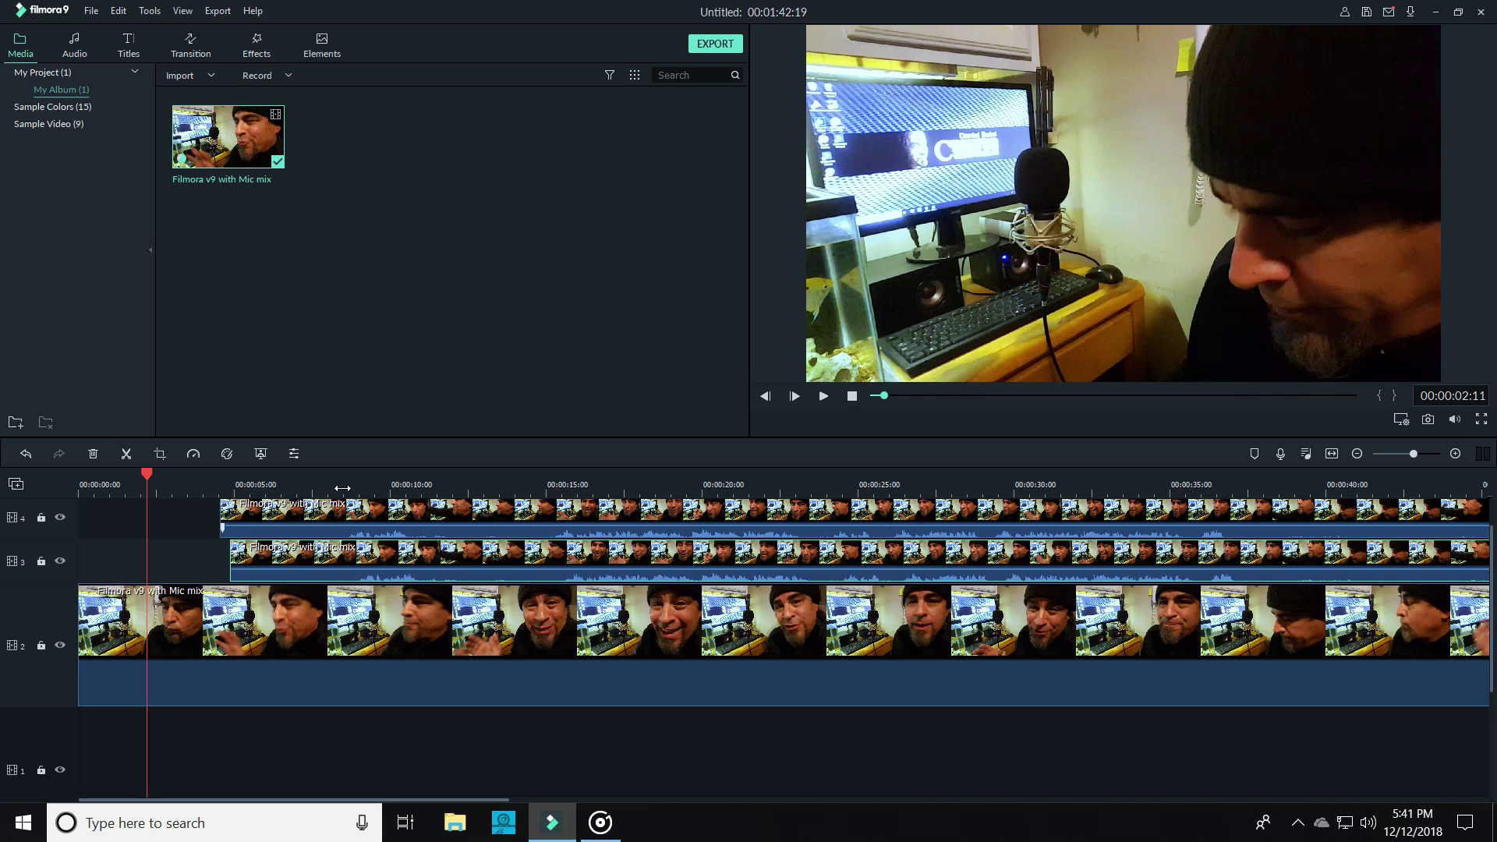
{"action": "mouse_move", "coordinate": [318, 488]}
{"action": "left_mouse_down"}
{"action": "mouse_move", "coordinate": [840, 457]}
{"action": "mouse_move", "coordinate": [521, 492]}
{"action": "mouse_move", "coordinate": [898, 473]}
{"action": "left_mouse_up"}
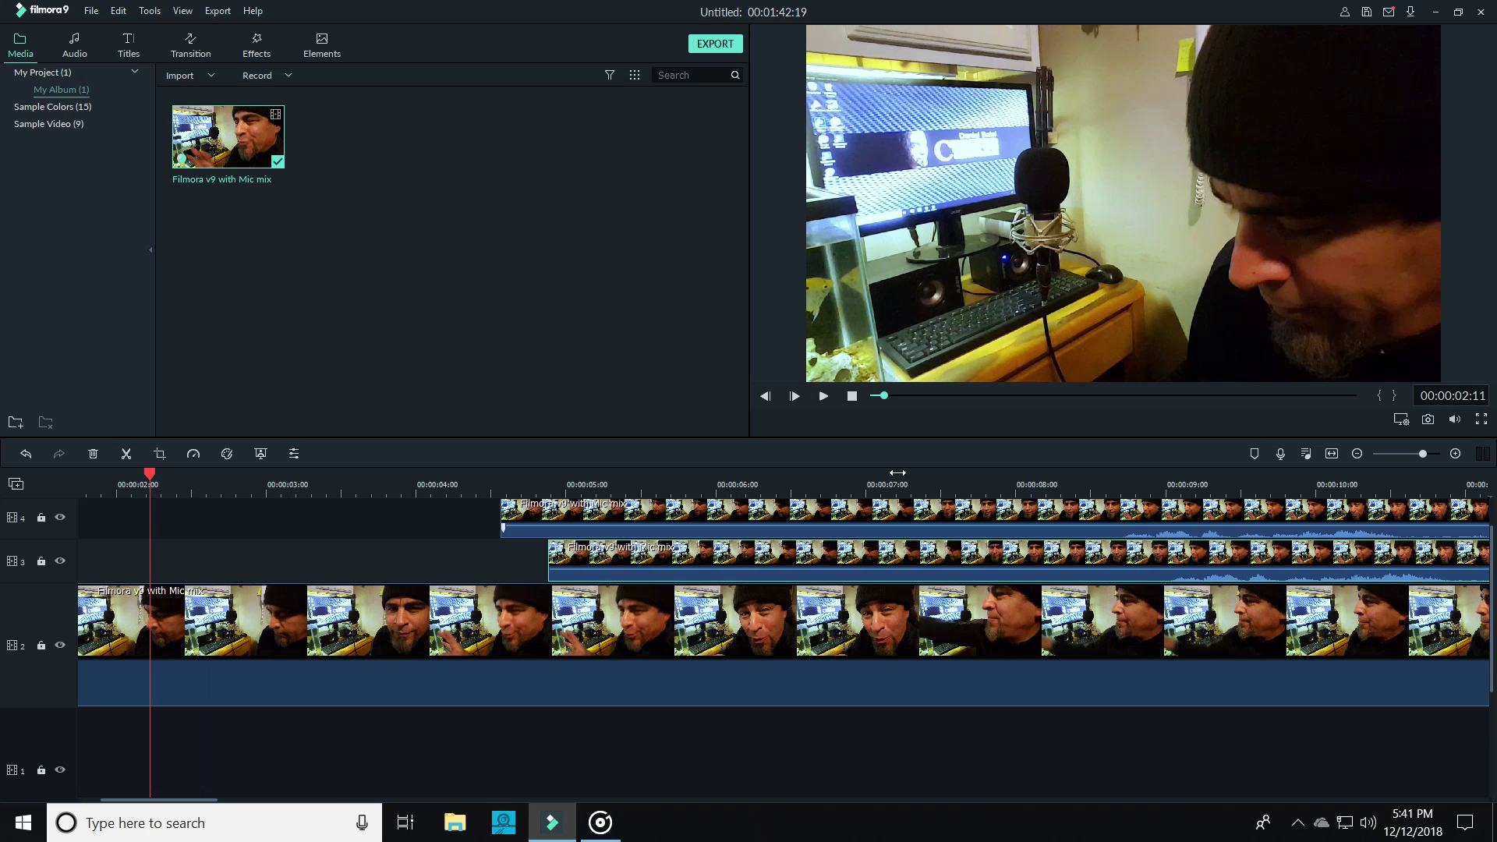
{"action": "left_click_drag", "start_coordinate": [259, 486], "coordinate": [343, 486]}
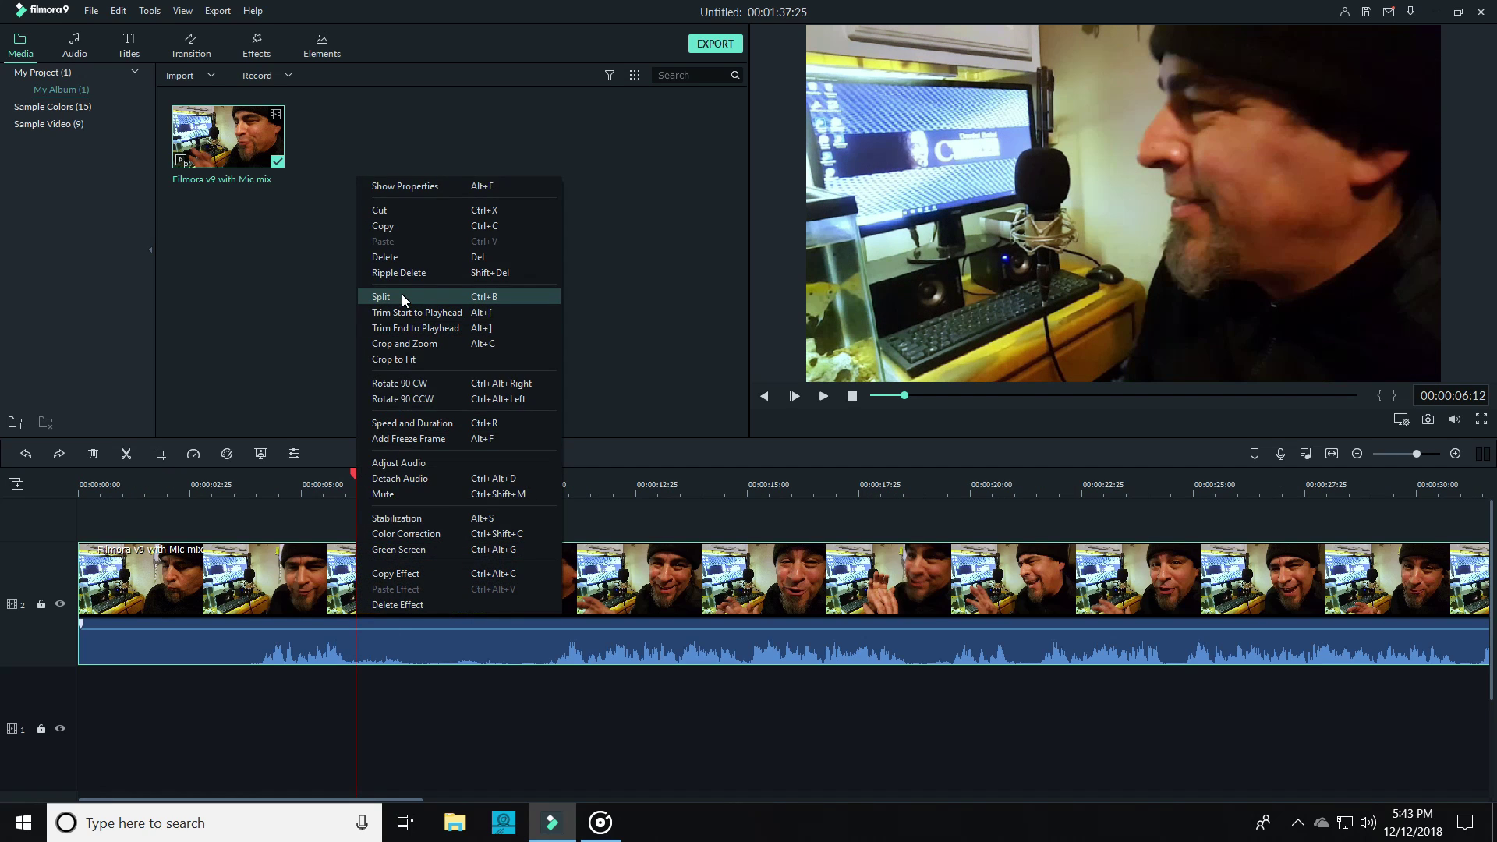
Split the clip at about 6 and 10 seconds and select the middle section
{"action": "left_click", "coordinate": [402, 298]}
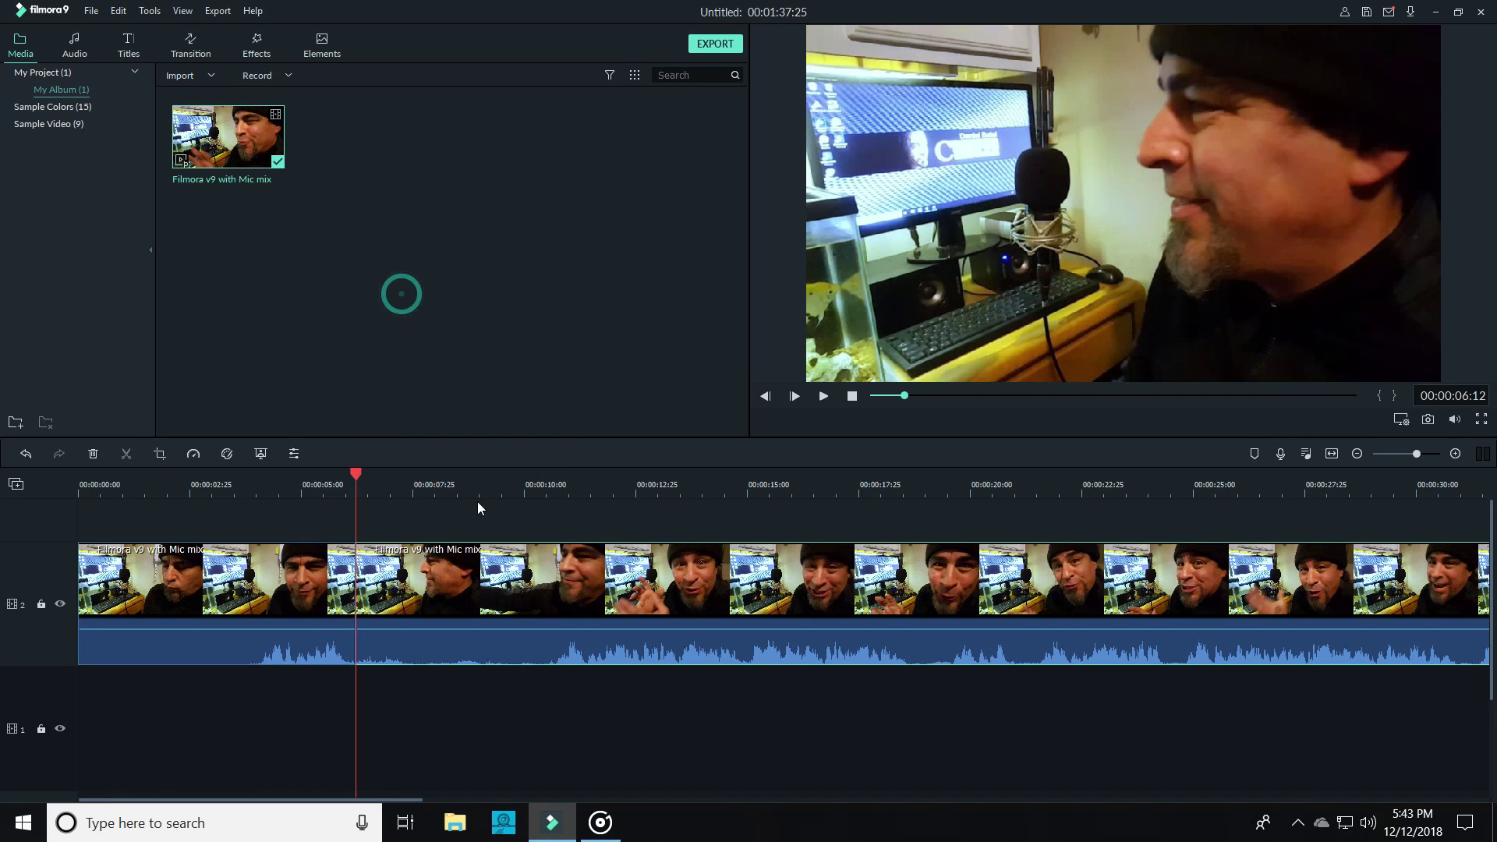
{"action": "right_click", "coordinate": [544, 609]}
{"action": "left_click", "coordinate": [567, 288]}
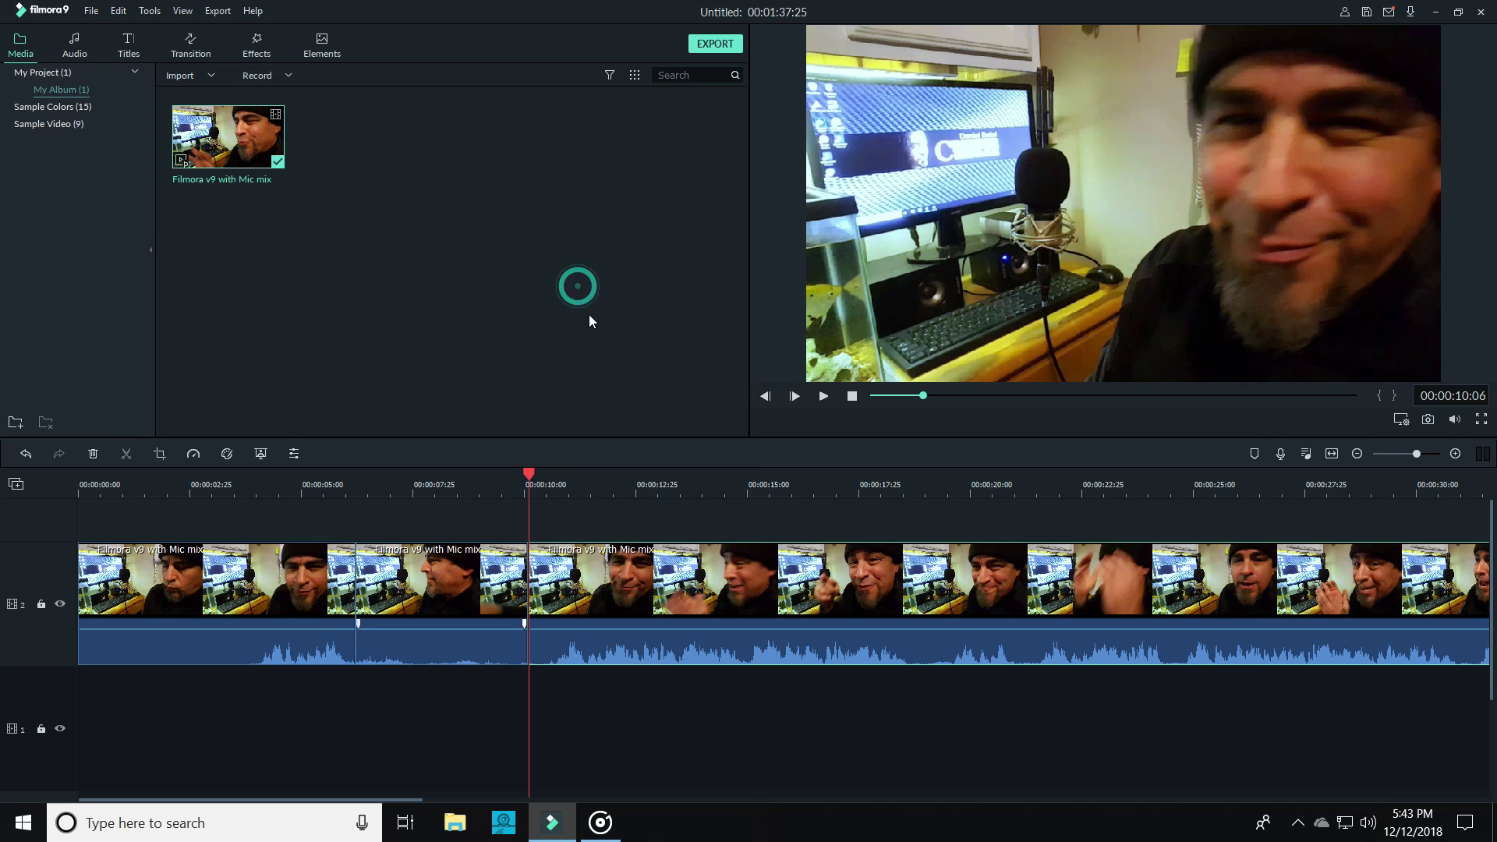
{"action": "left_click", "coordinate": [445, 591]}
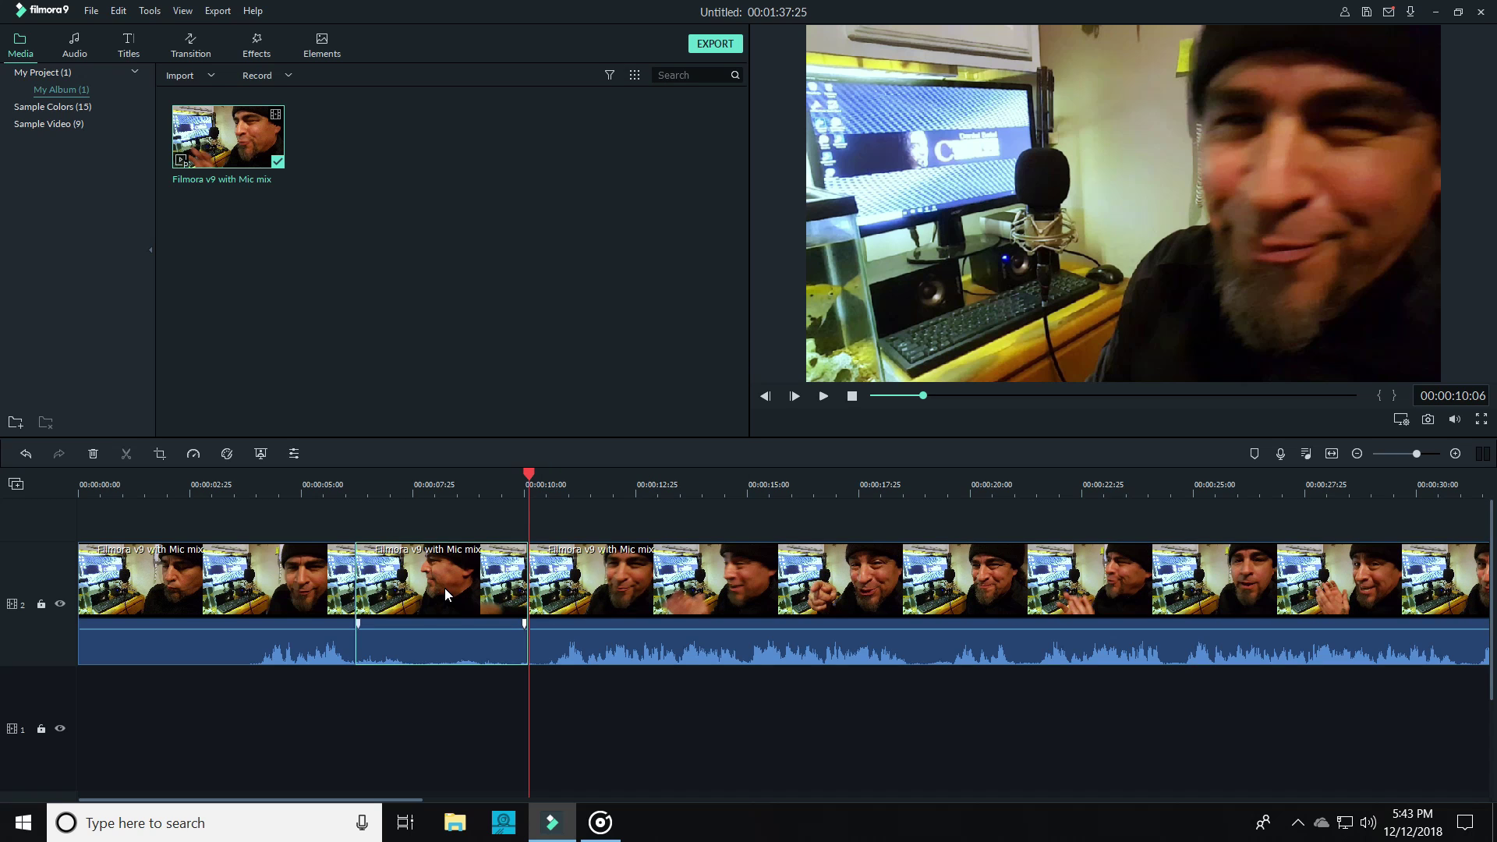
Delete the middle section, undo, ripple delete it, then slide the later clip right
{"action": "right_click", "coordinate": [445, 591]}
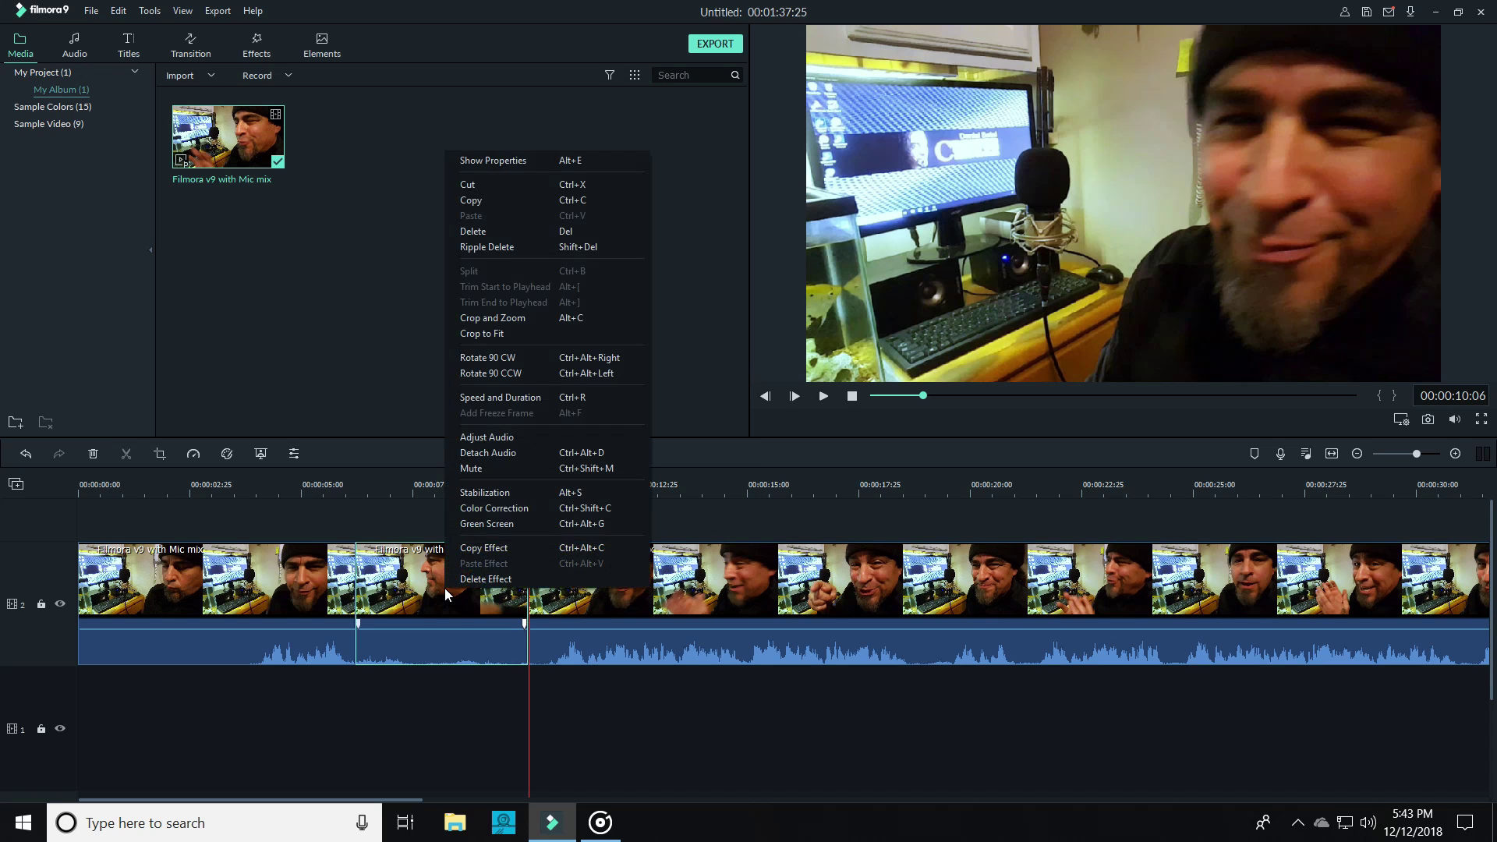
{"action": "left_click", "coordinate": [493, 232]}
{"action": "key", "text": "ctrl+z"}
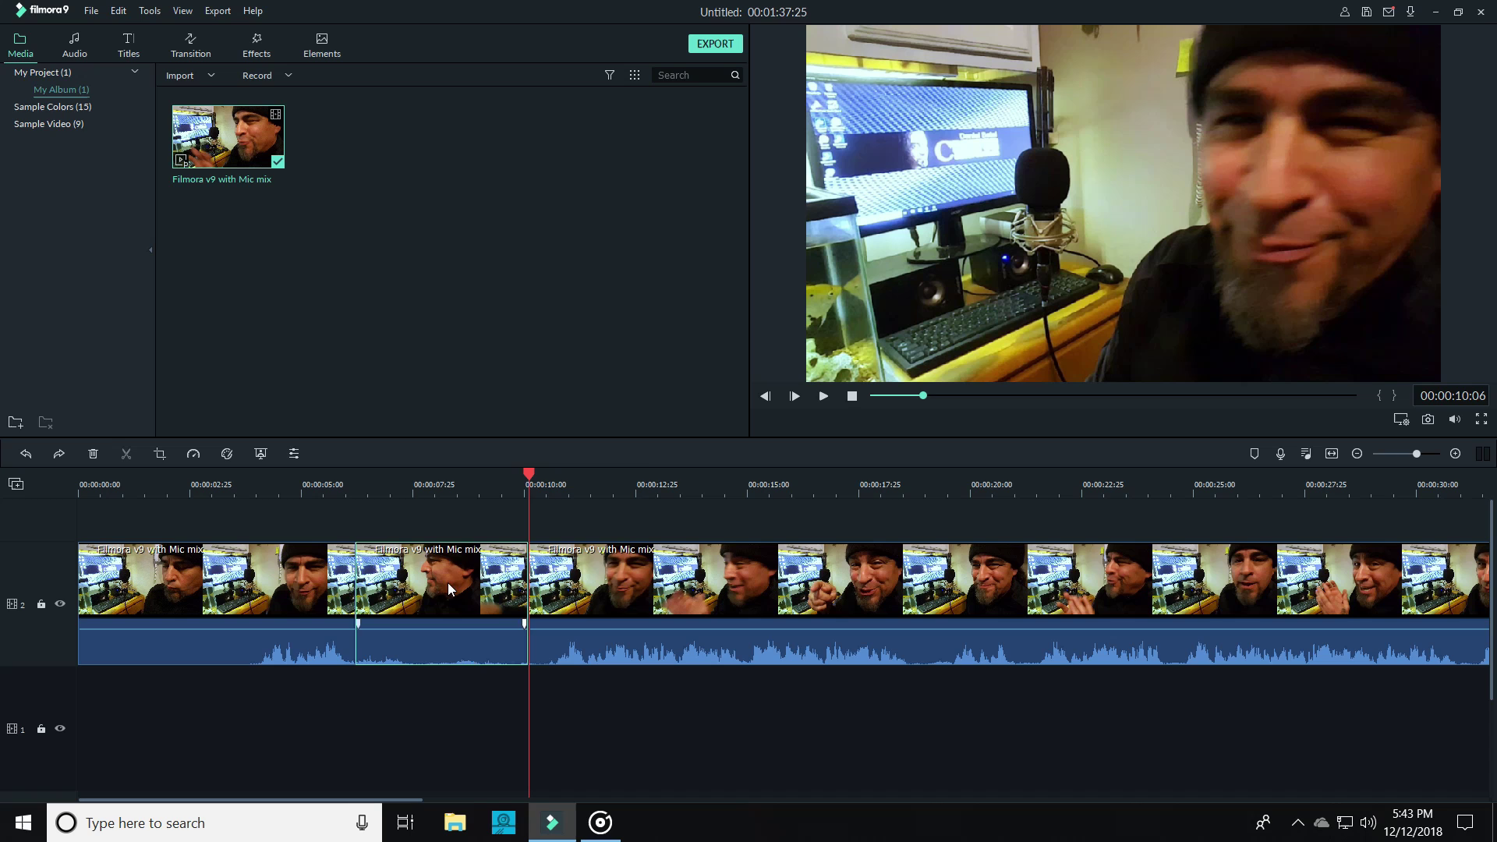
{"action": "right_click", "coordinate": [439, 599]}
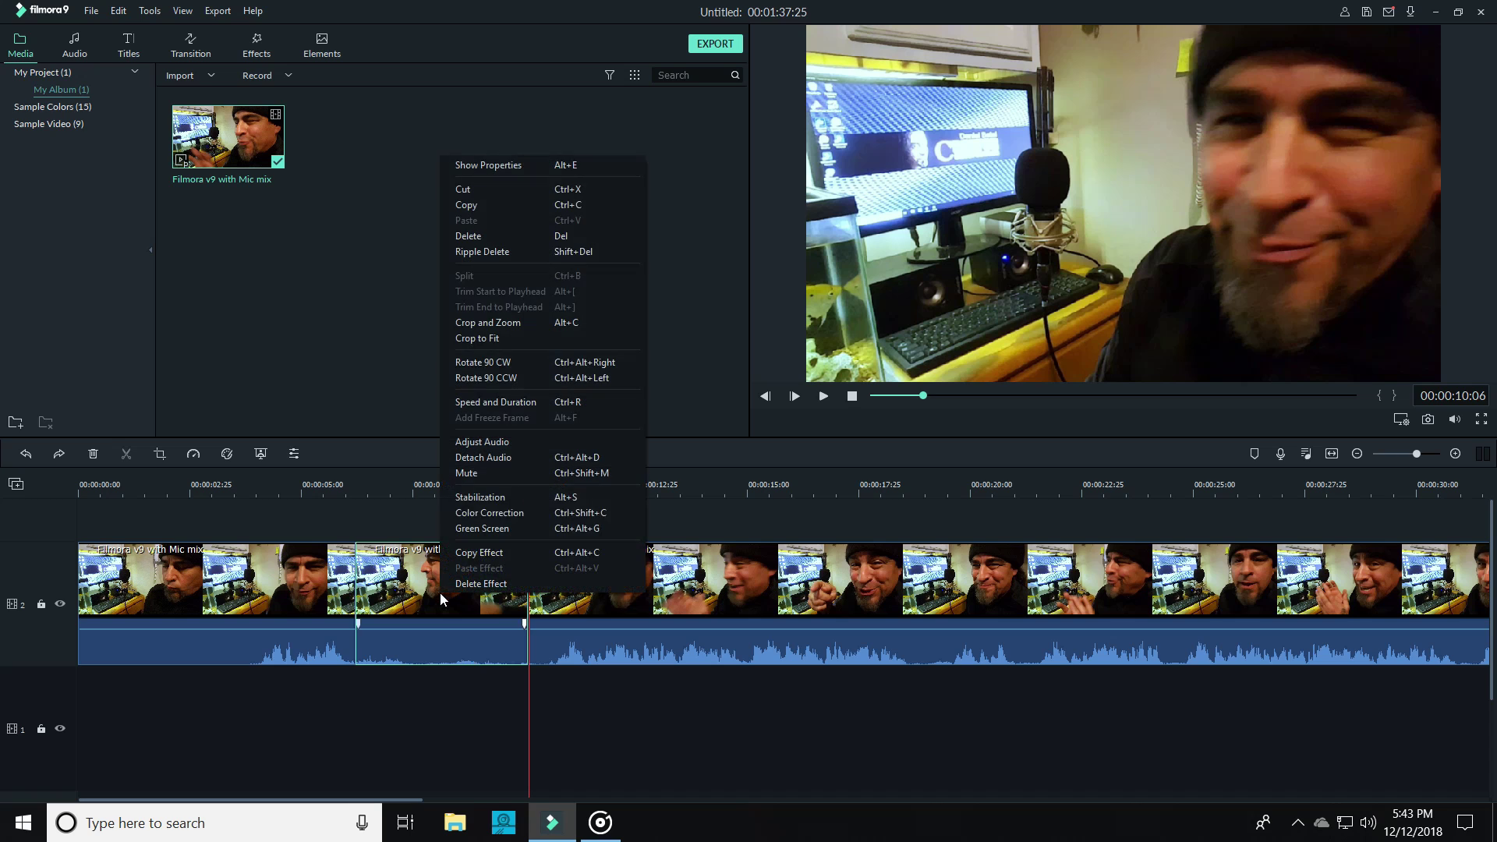
{"action": "left_click", "coordinate": [499, 254]}
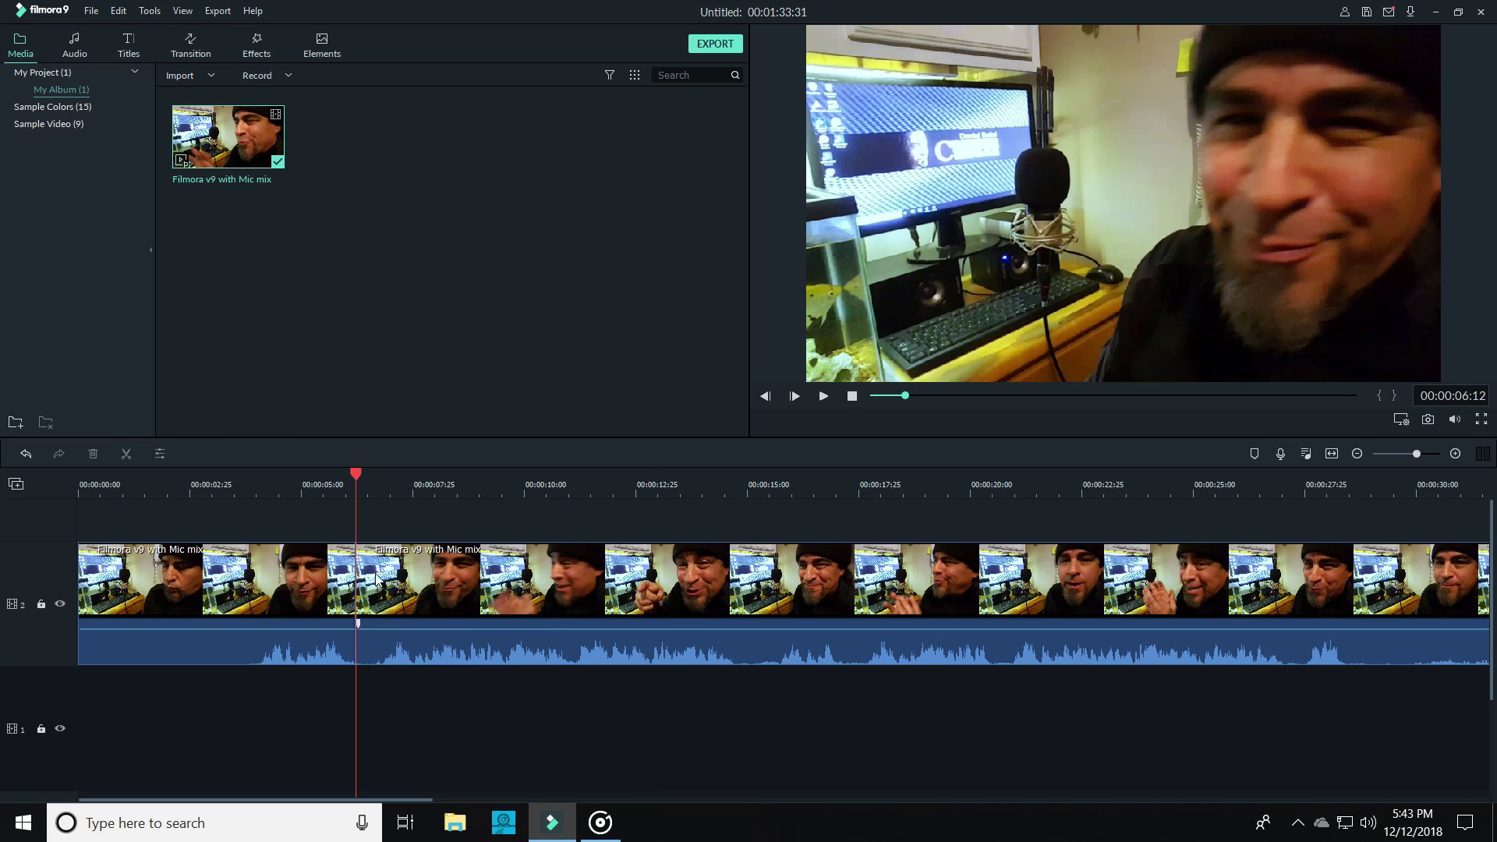
{"action": "left_click_drag", "start_coordinate": [406, 616], "coordinate": [610, 613]}
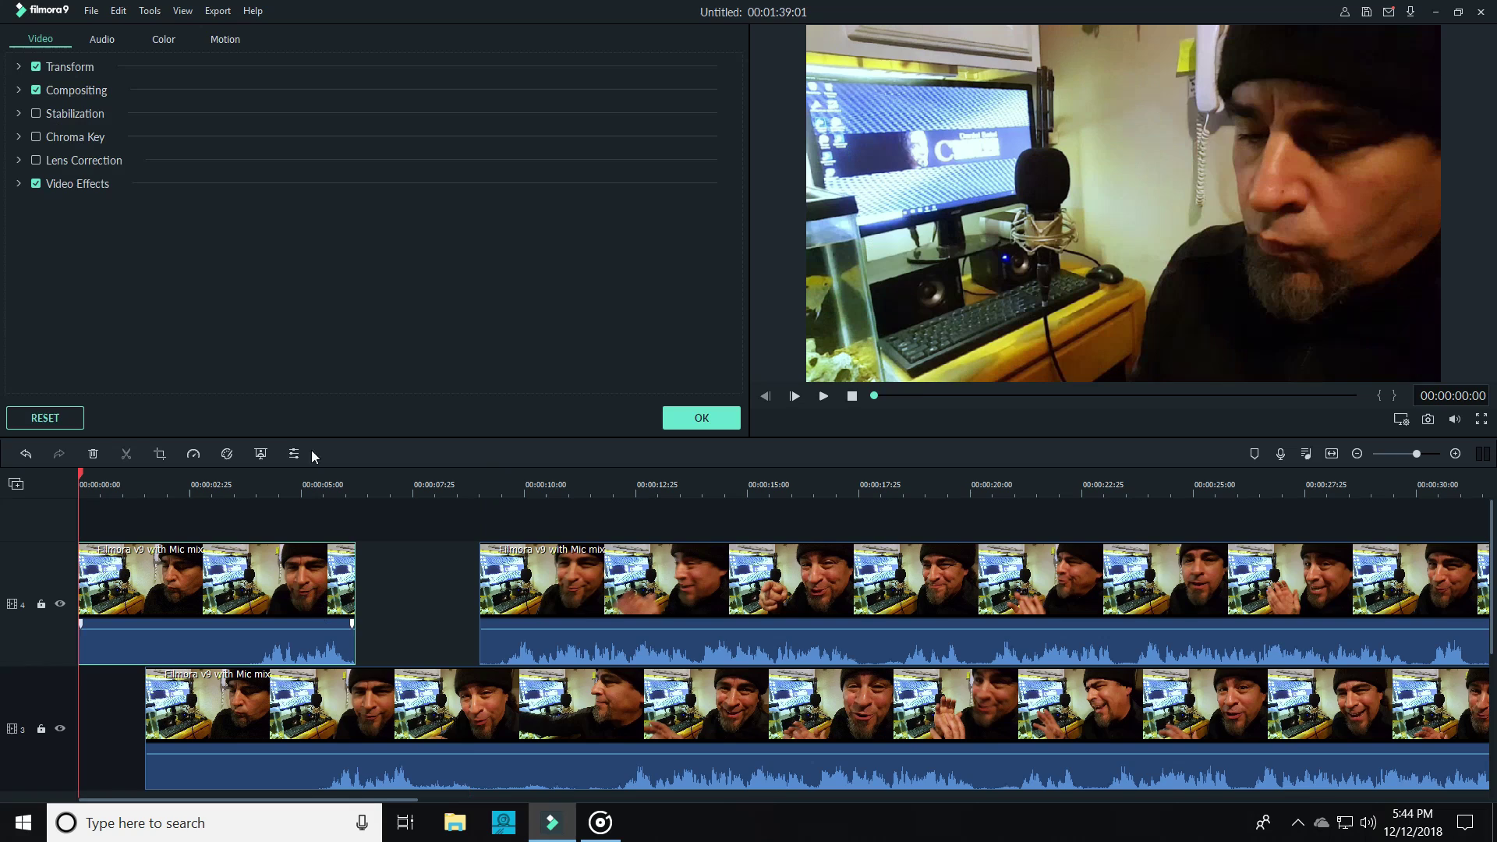
Expand the clip's Transform, Compositing, Stabilization and Chroma Key settings, testing the opacity slider
{"action": "left_click", "coordinate": [20, 68]}
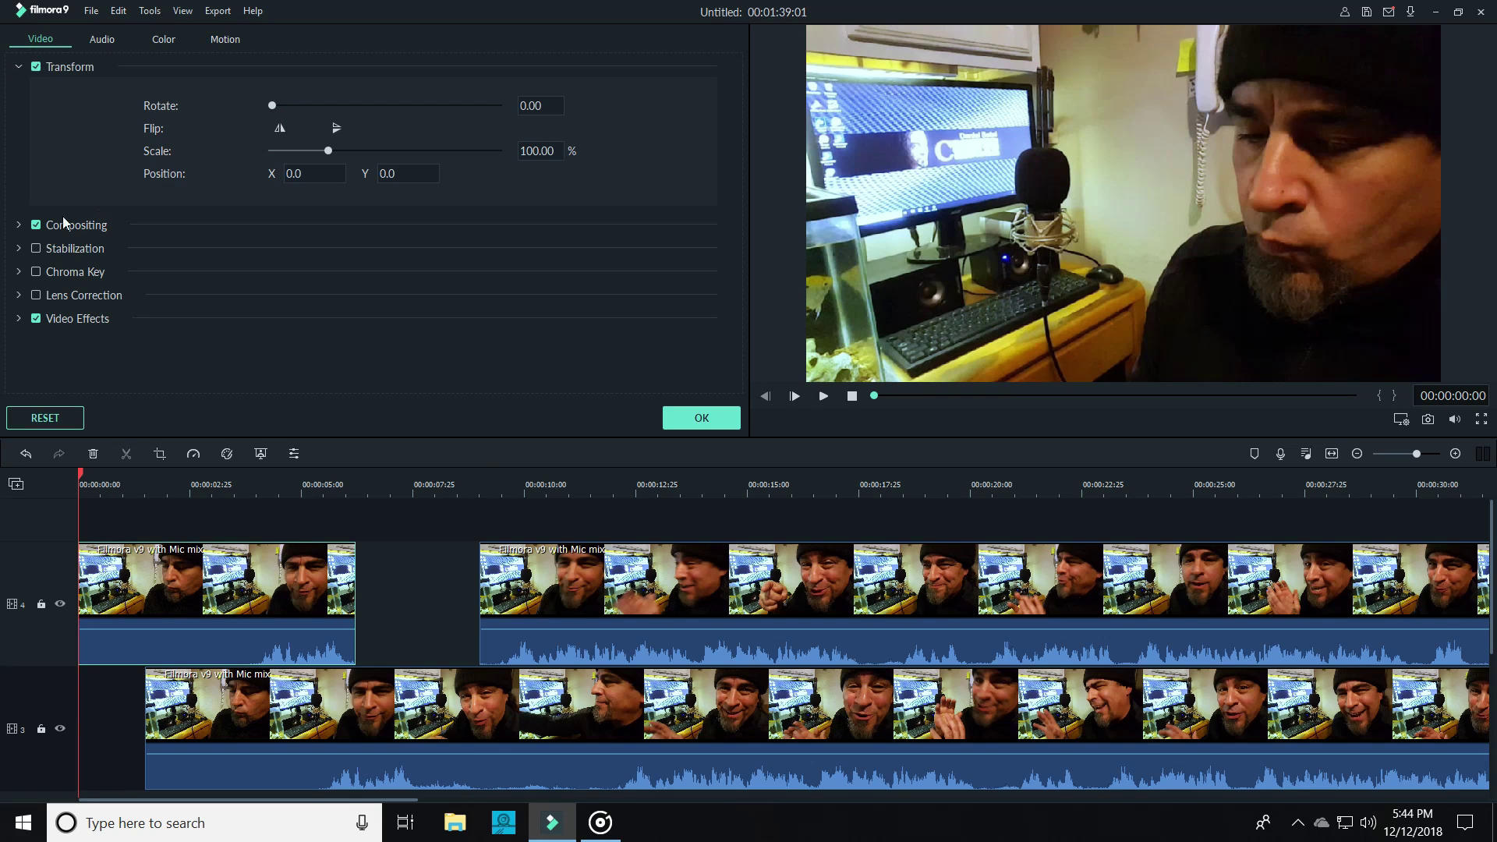
{"action": "left_click", "coordinate": [20, 225]}
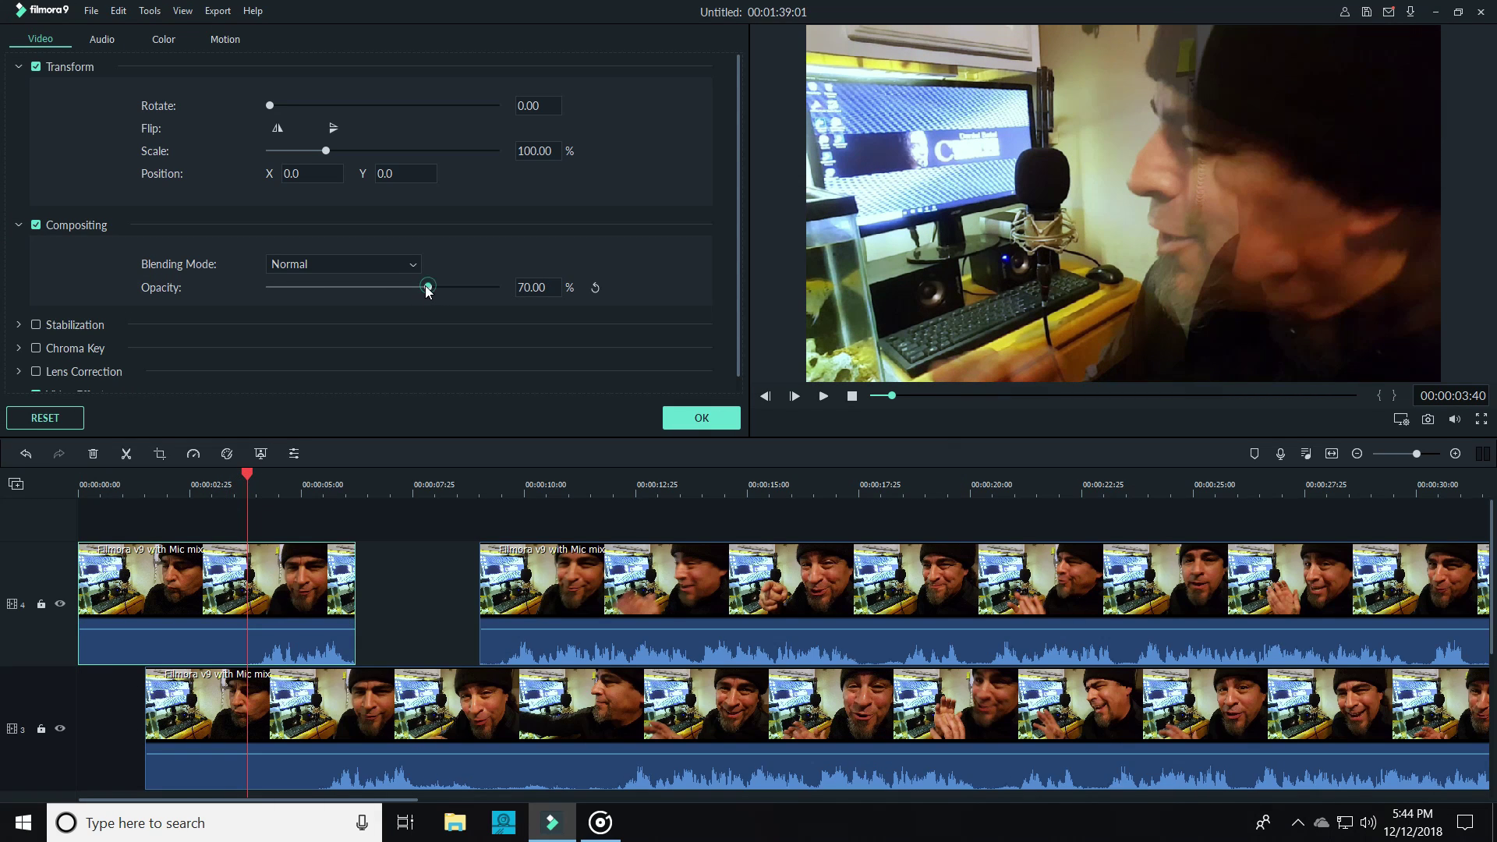
{"action": "mouse_move", "coordinate": [428, 287]}
{"action": "left_mouse_down"}
{"action": "mouse_move", "coordinate": [221, 287]}
{"action": "mouse_move", "coordinate": [507, 296]}
{"action": "mouse_move", "coordinate": [389, 288]}
{"action": "mouse_move", "coordinate": [499, 286]}
{"action": "left_mouse_up"}
{"action": "left_click", "coordinate": [78, 325]}
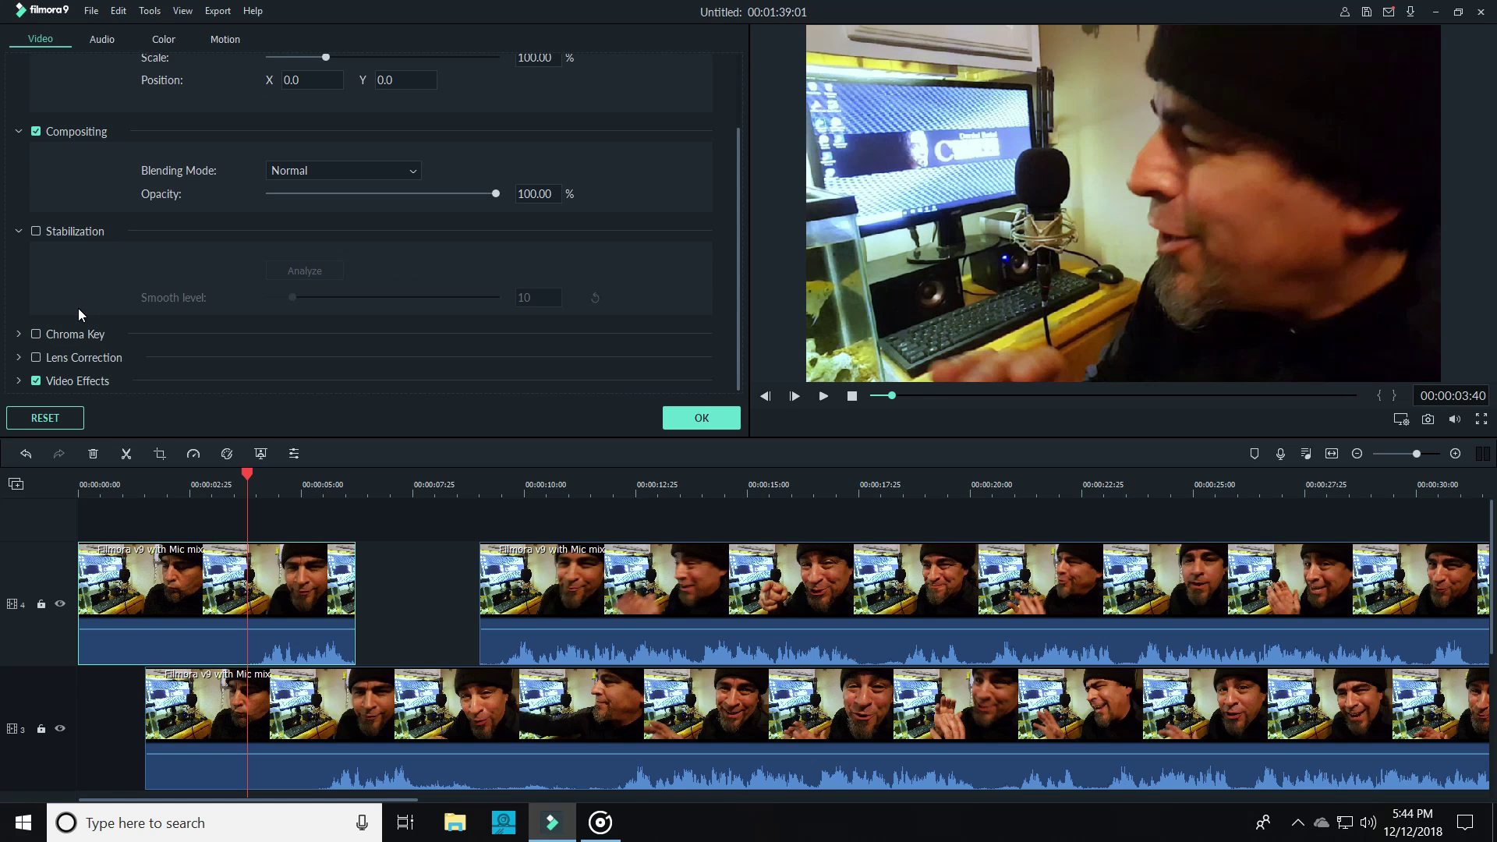
{"action": "left_click", "coordinate": [18, 334]}
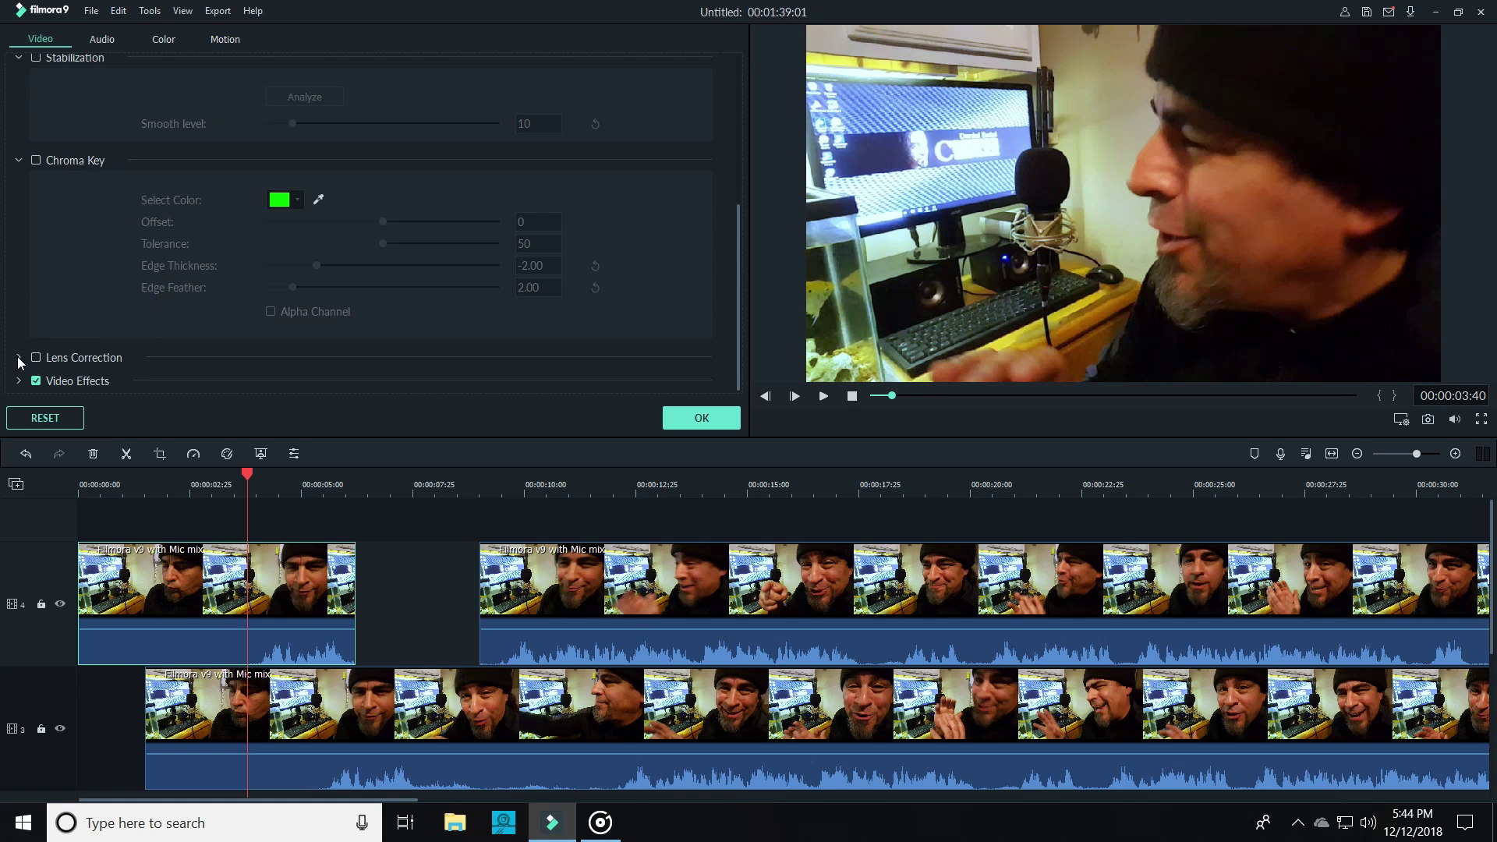
Enable lens correction with the GoPro Hero 5 Black 4K SuperView profile at adjust level -20
{"action": "left_click", "coordinate": [18, 357]}
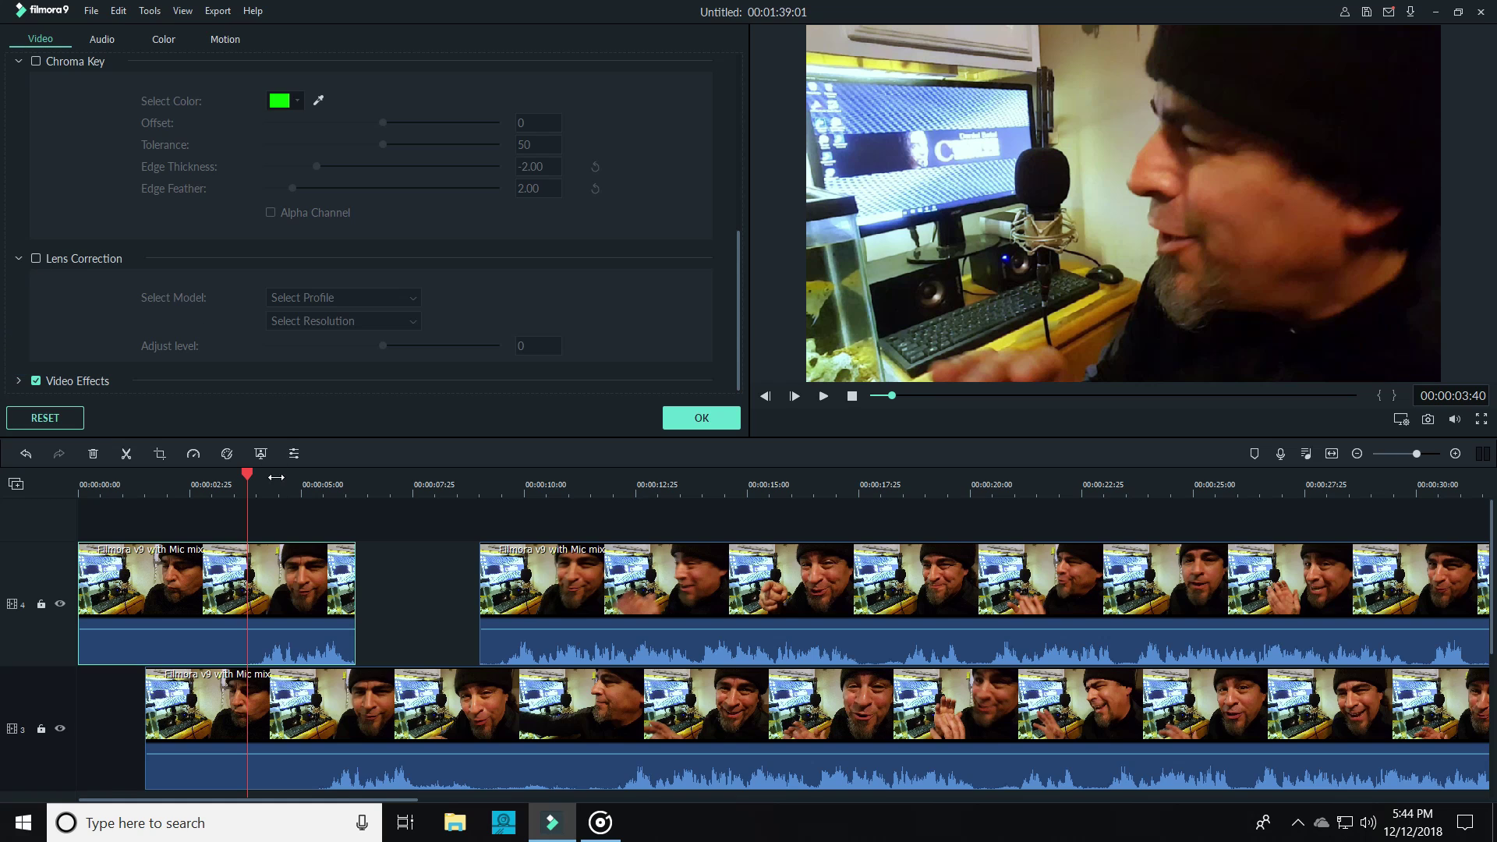
{"action": "left_click", "coordinate": [405, 303]}
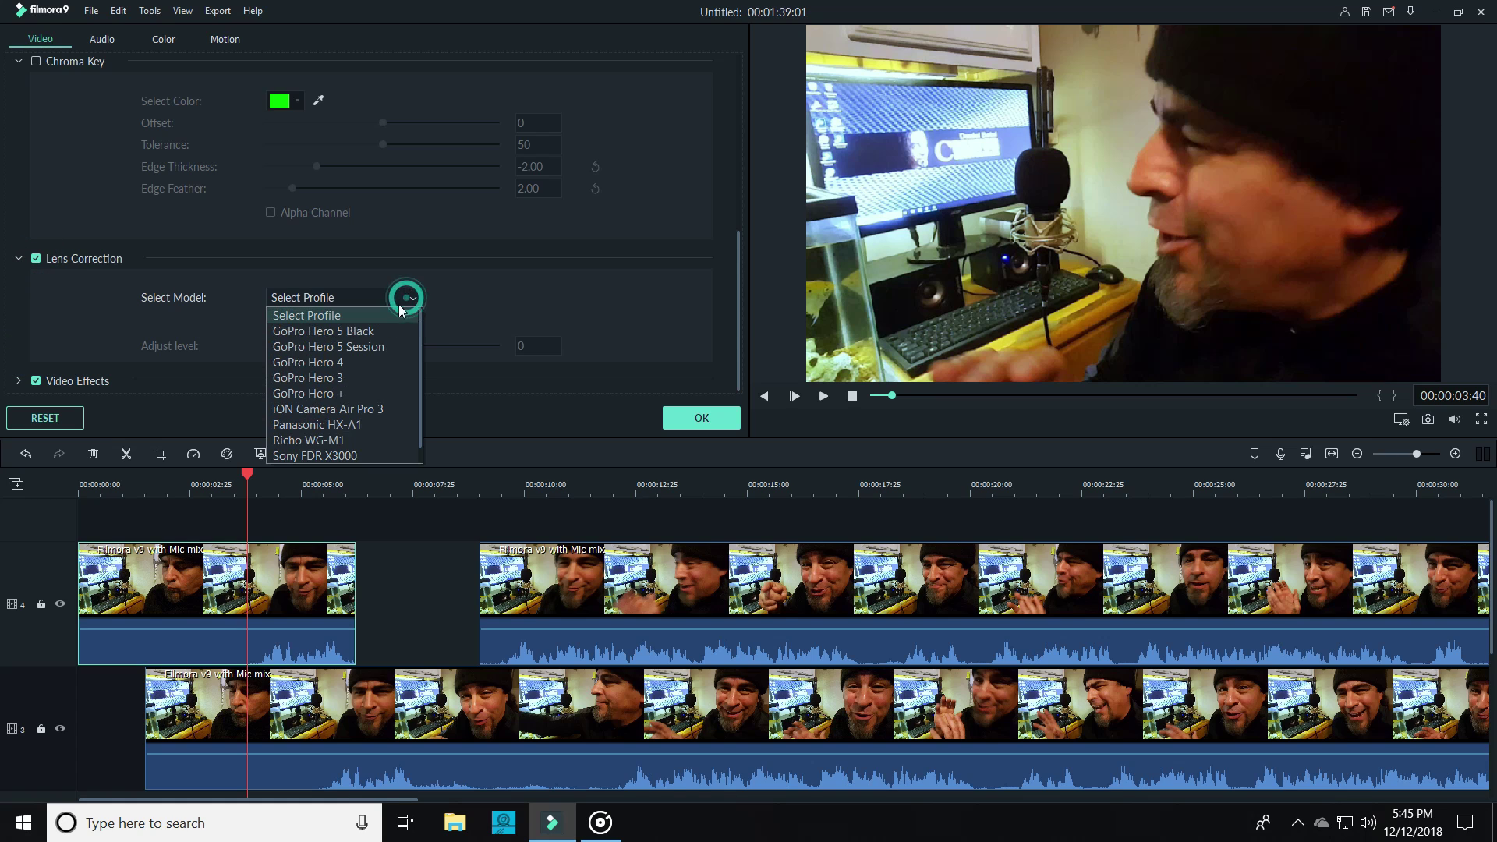
{"action": "left_click", "coordinate": [377, 330]}
{"action": "left_click_drag", "start_coordinate": [383, 346], "coordinate": [478, 346]}
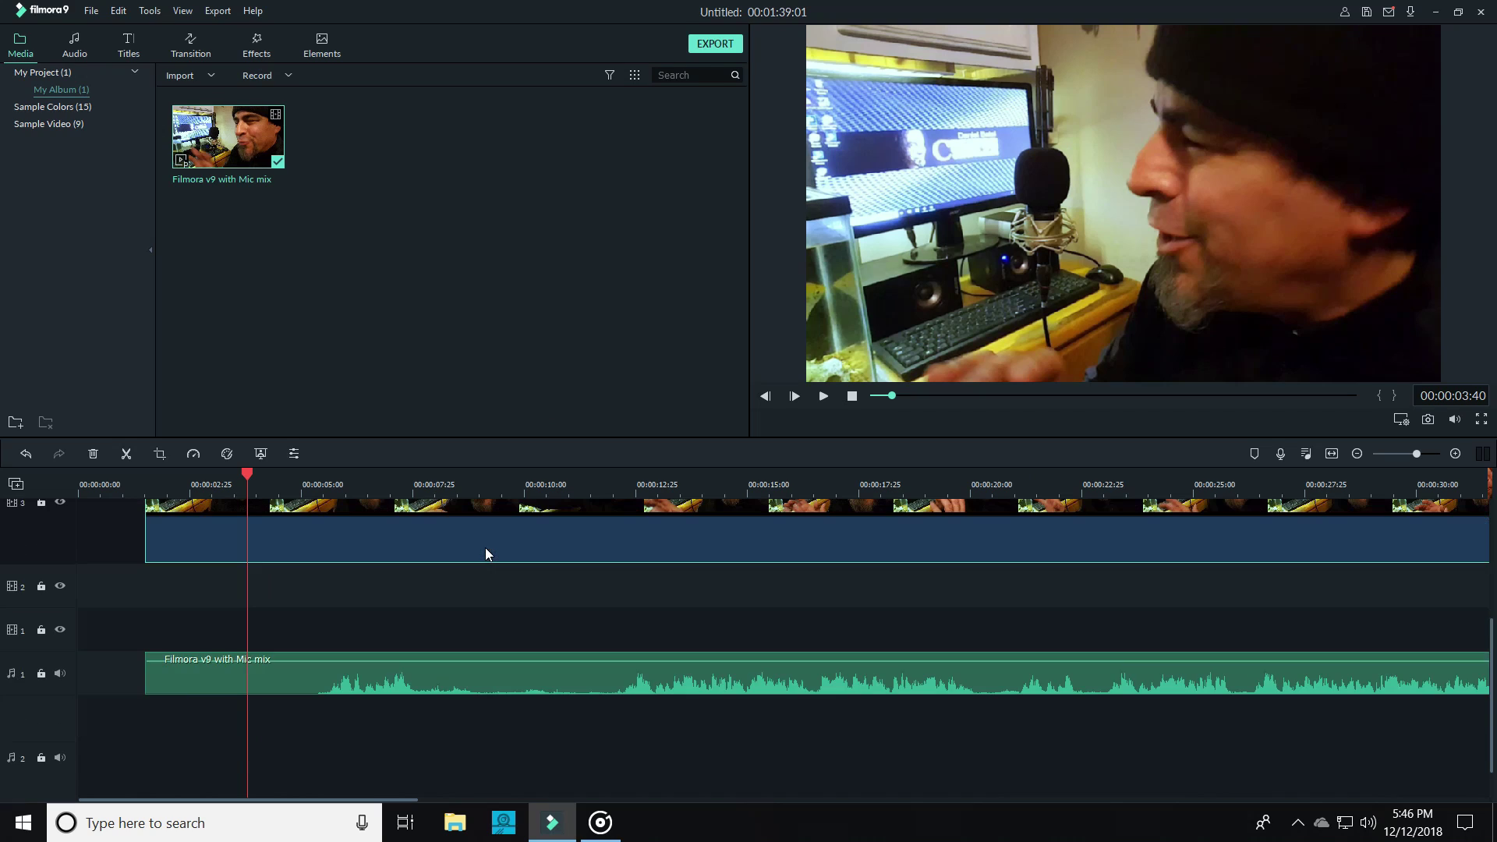
Set the timeline tracks back to Big height and scroll down to the audio
{"action": "left_click", "coordinate": [16, 483]}
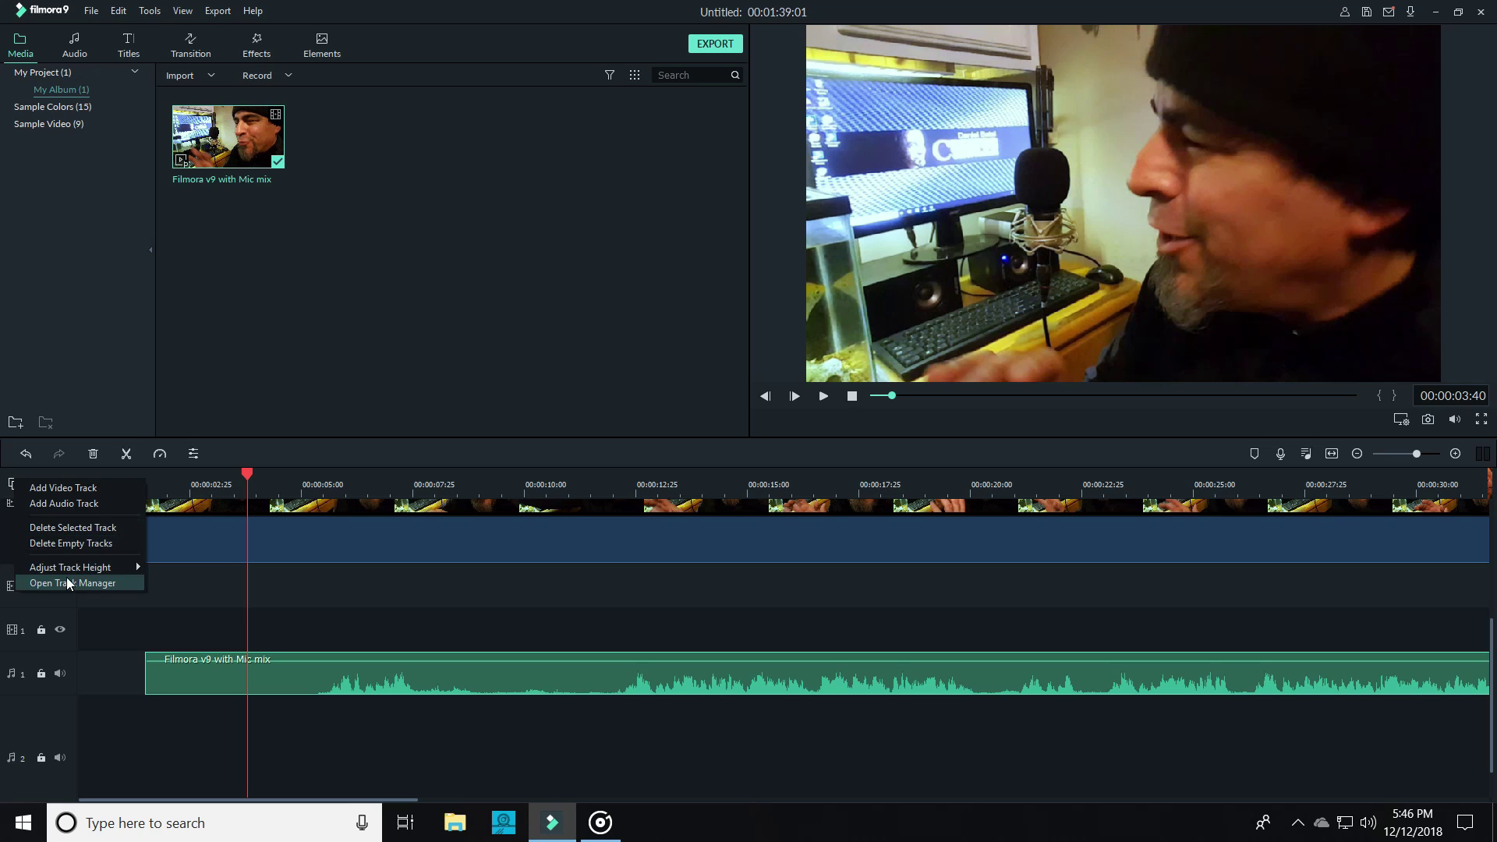
{"action": "mouse_move", "coordinate": [70, 567]}
{"action": "left_click", "coordinate": [164, 601]}
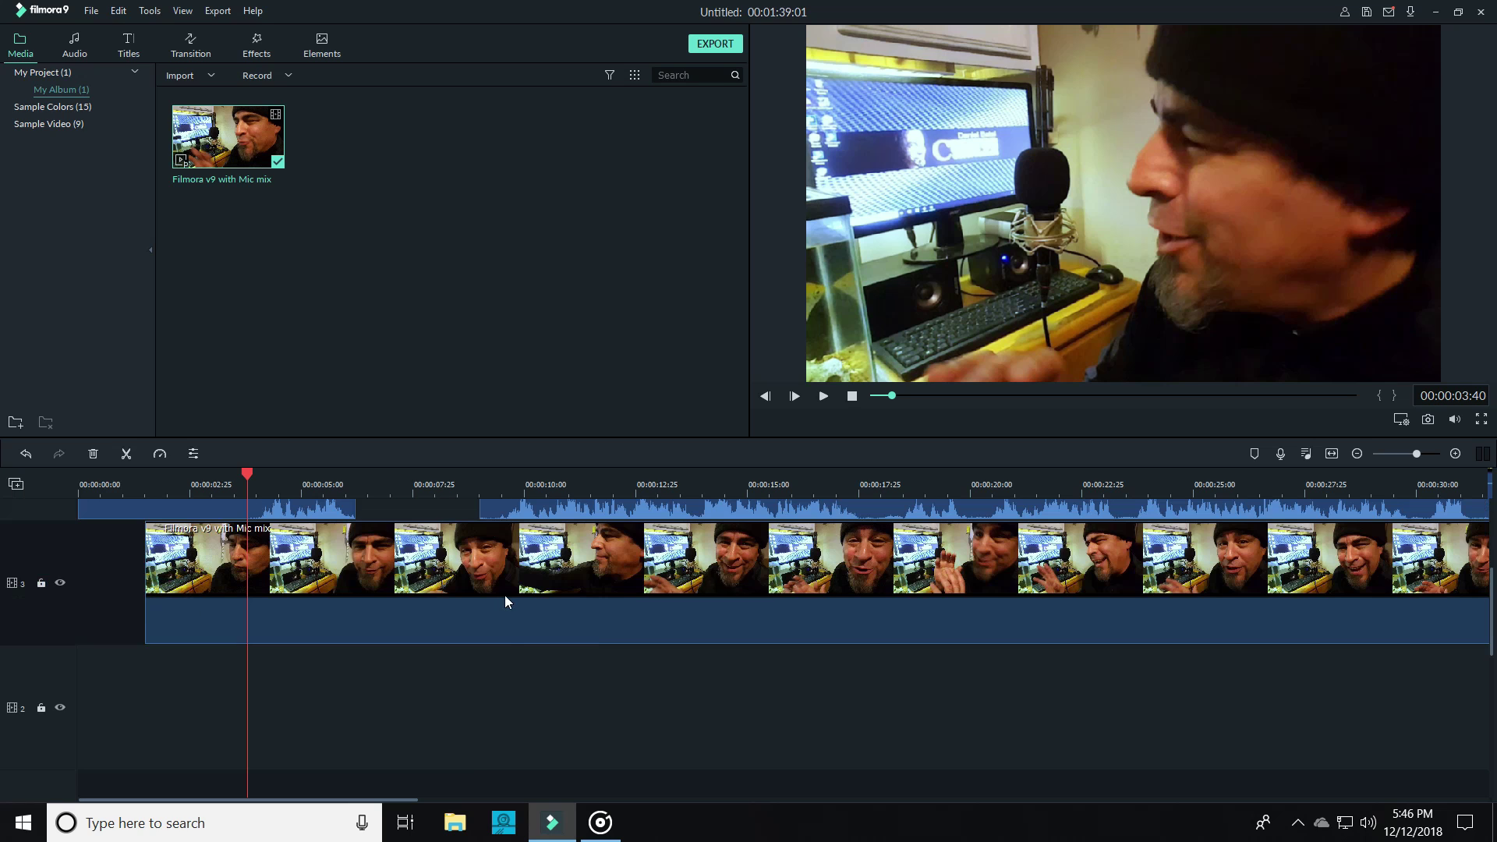
{"action": "scroll", "coordinate": [500, 594], "scroll_direction": "down", "scroll_amount": 2}
Give the Mic mix audio a 14.24-second fade-in and a 13.24-second fade-out
{"action": "double_click", "coordinate": [442, 630]}
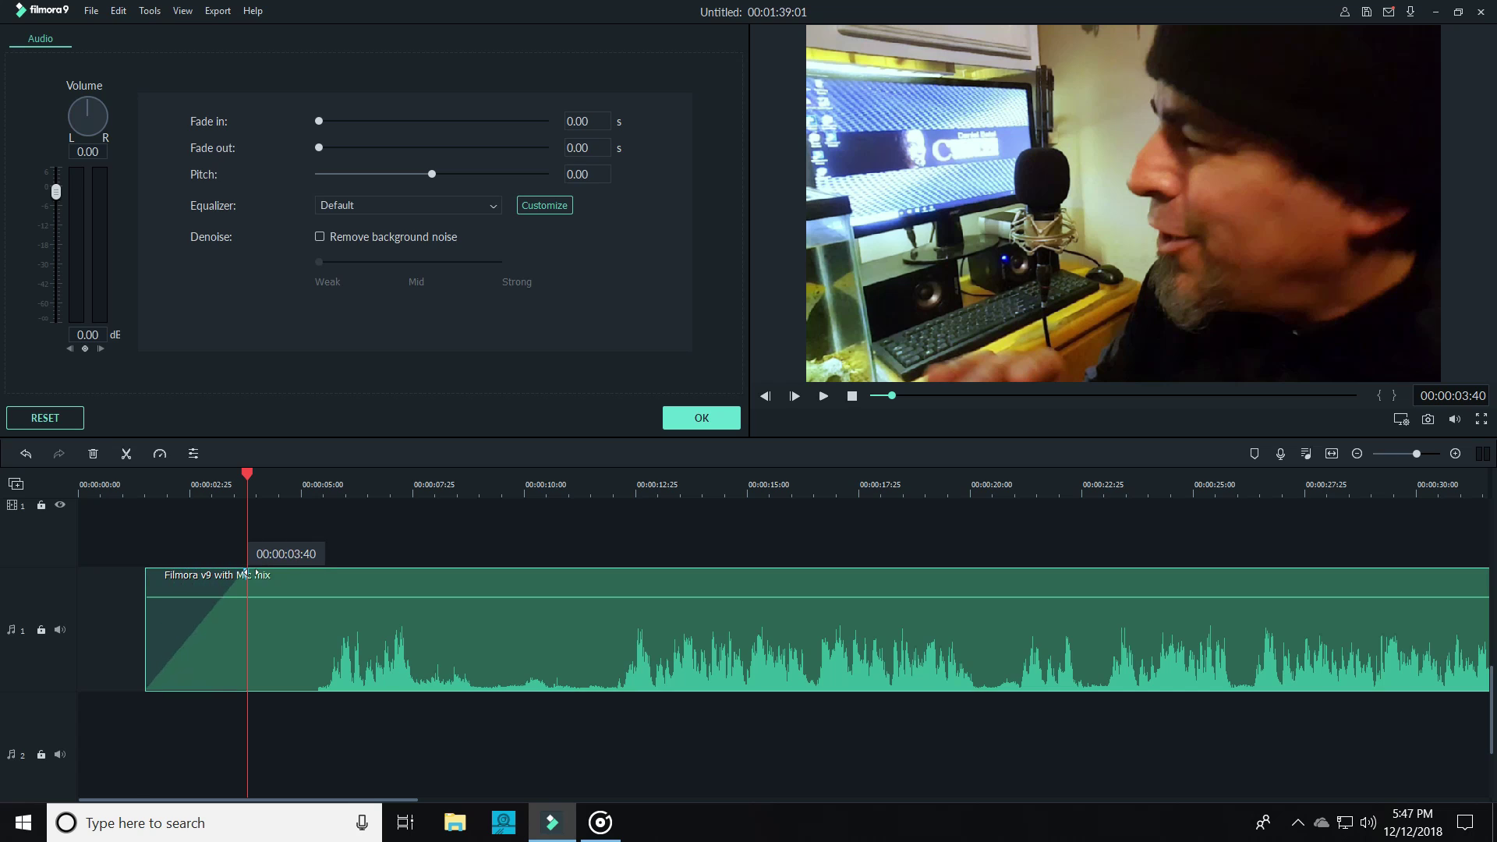
{"action": "left_click_drag", "start_coordinate": [289, 575], "coordinate": [192, 573]}
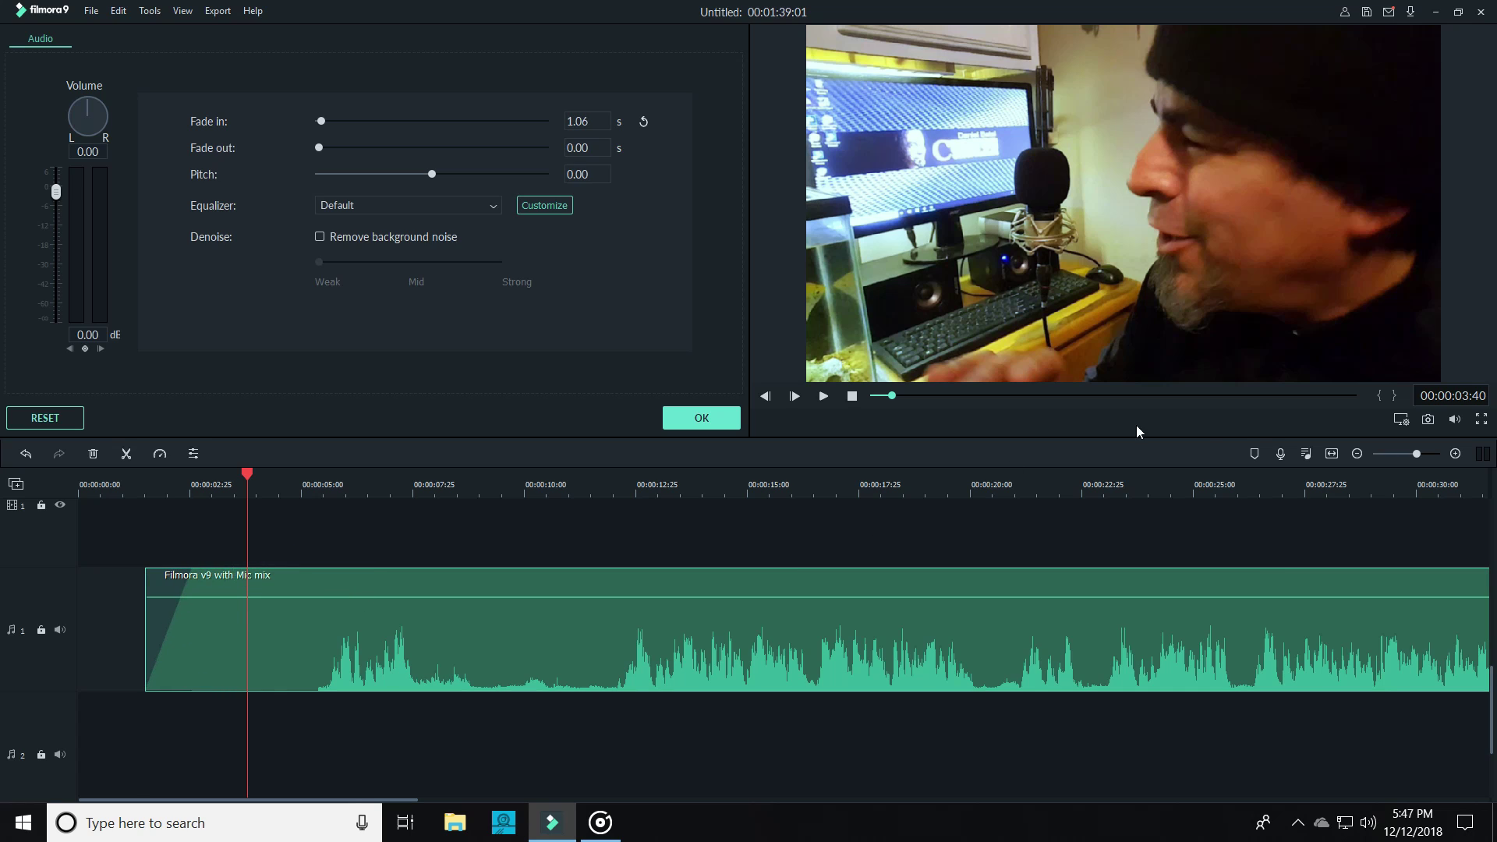
{"action": "left_click", "coordinate": [1331, 454]}
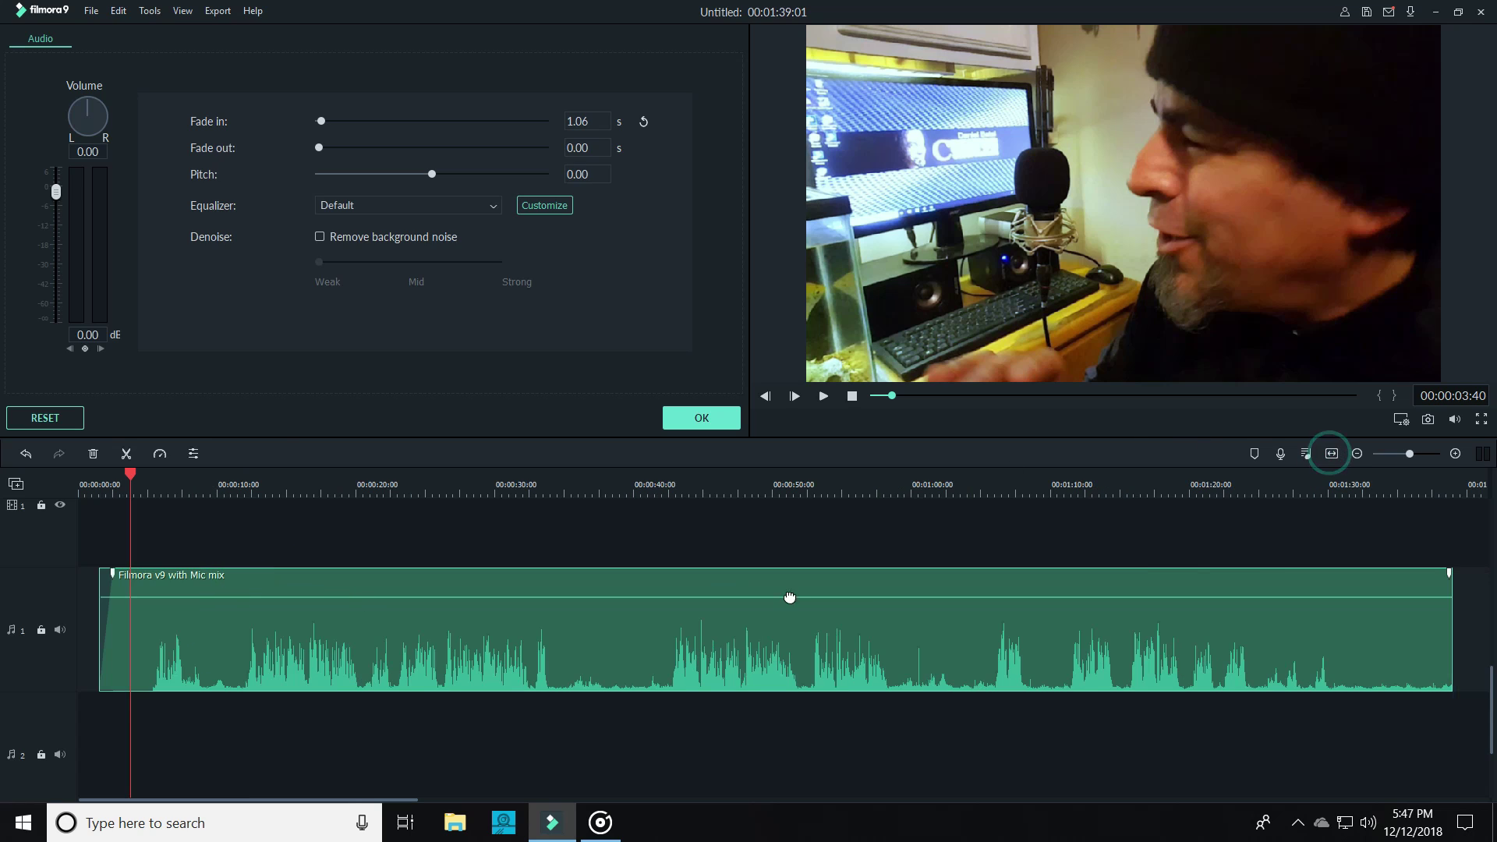
{"action": "left_click_drag", "start_coordinate": [1406, 569], "coordinate": [1205, 582]}
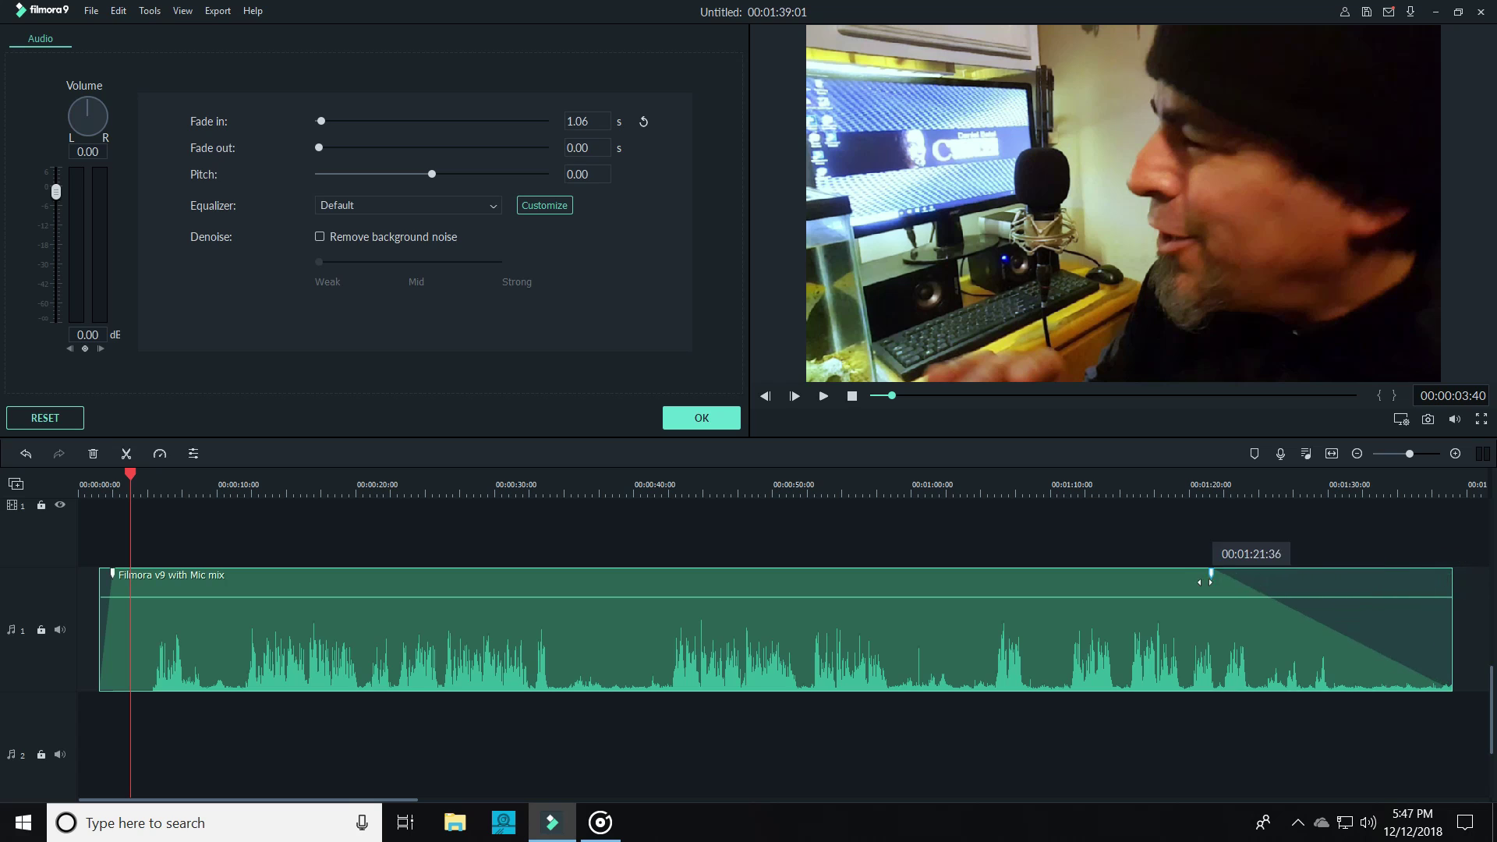
{"action": "left_click_drag", "start_coordinate": [1194, 589], "coordinate": [1203, 589]}
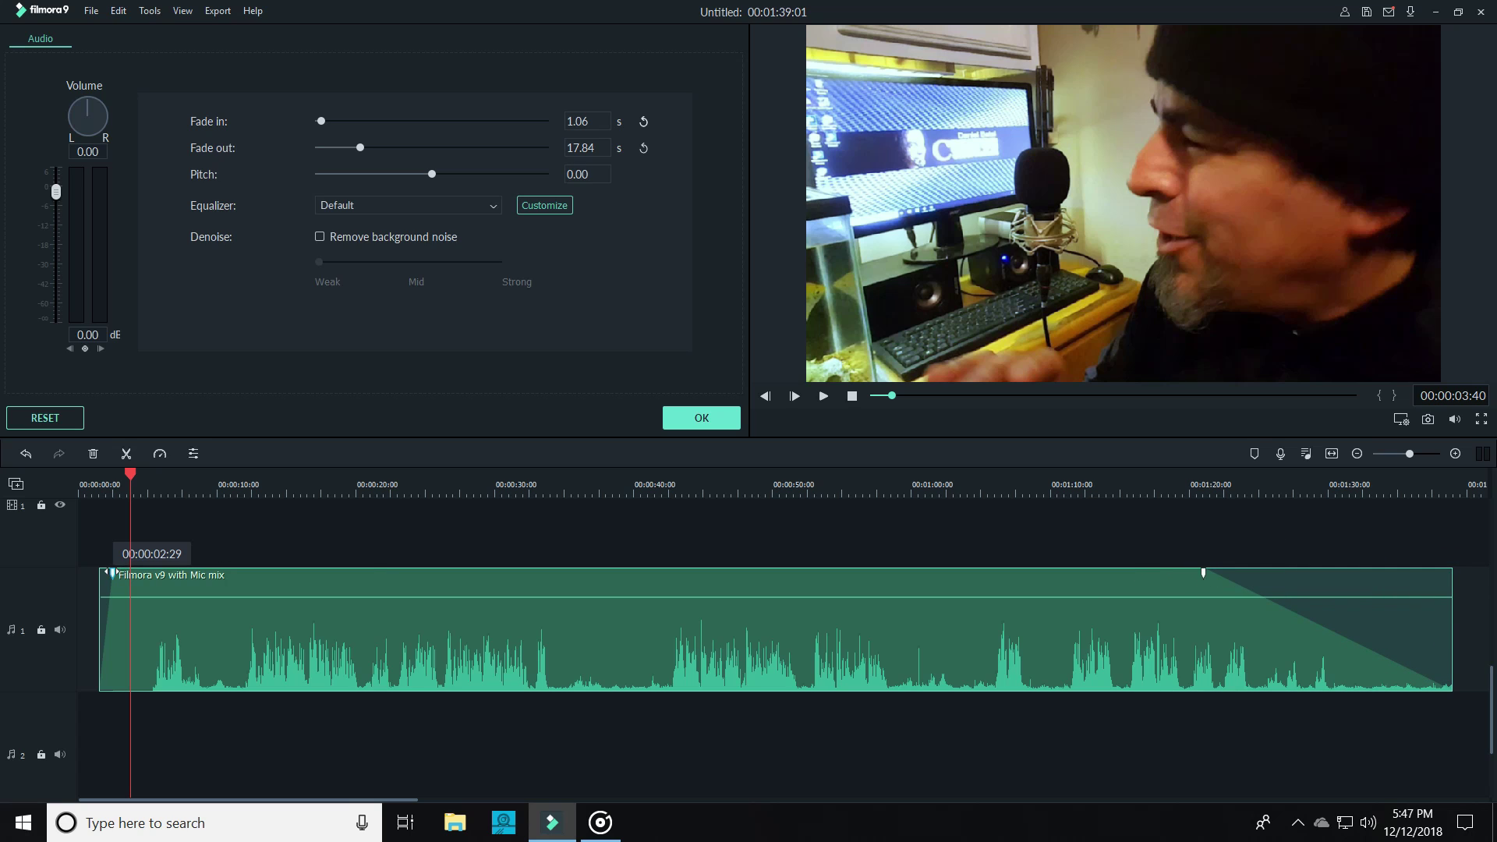
{"action": "left_click_drag", "start_coordinate": [111, 573], "coordinate": [294, 574]}
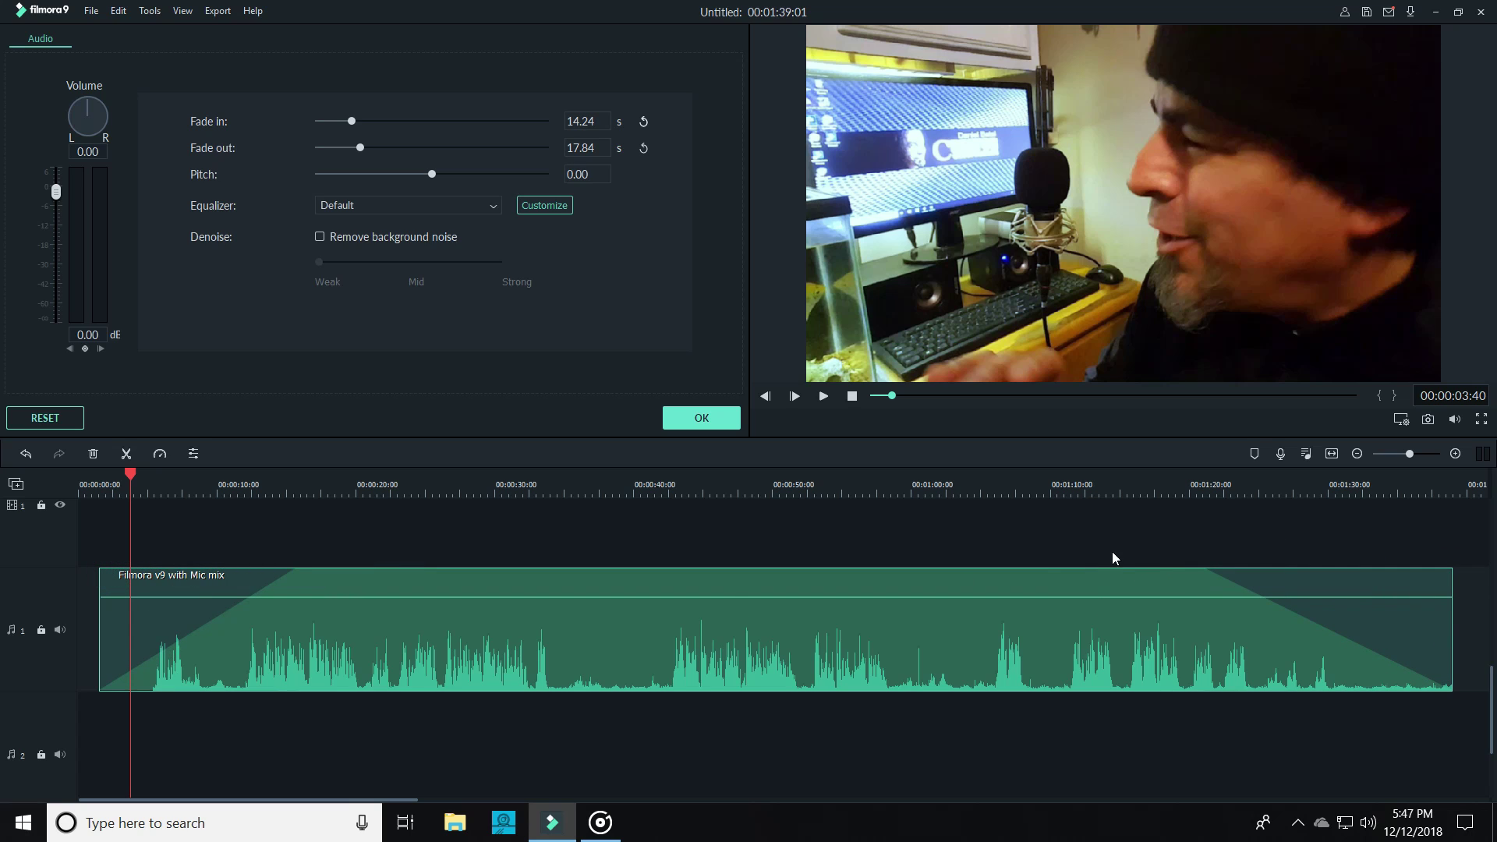
{"action": "left_click_drag", "start_coordinate": [1203, 574], "coordinate": [1267, 574]}
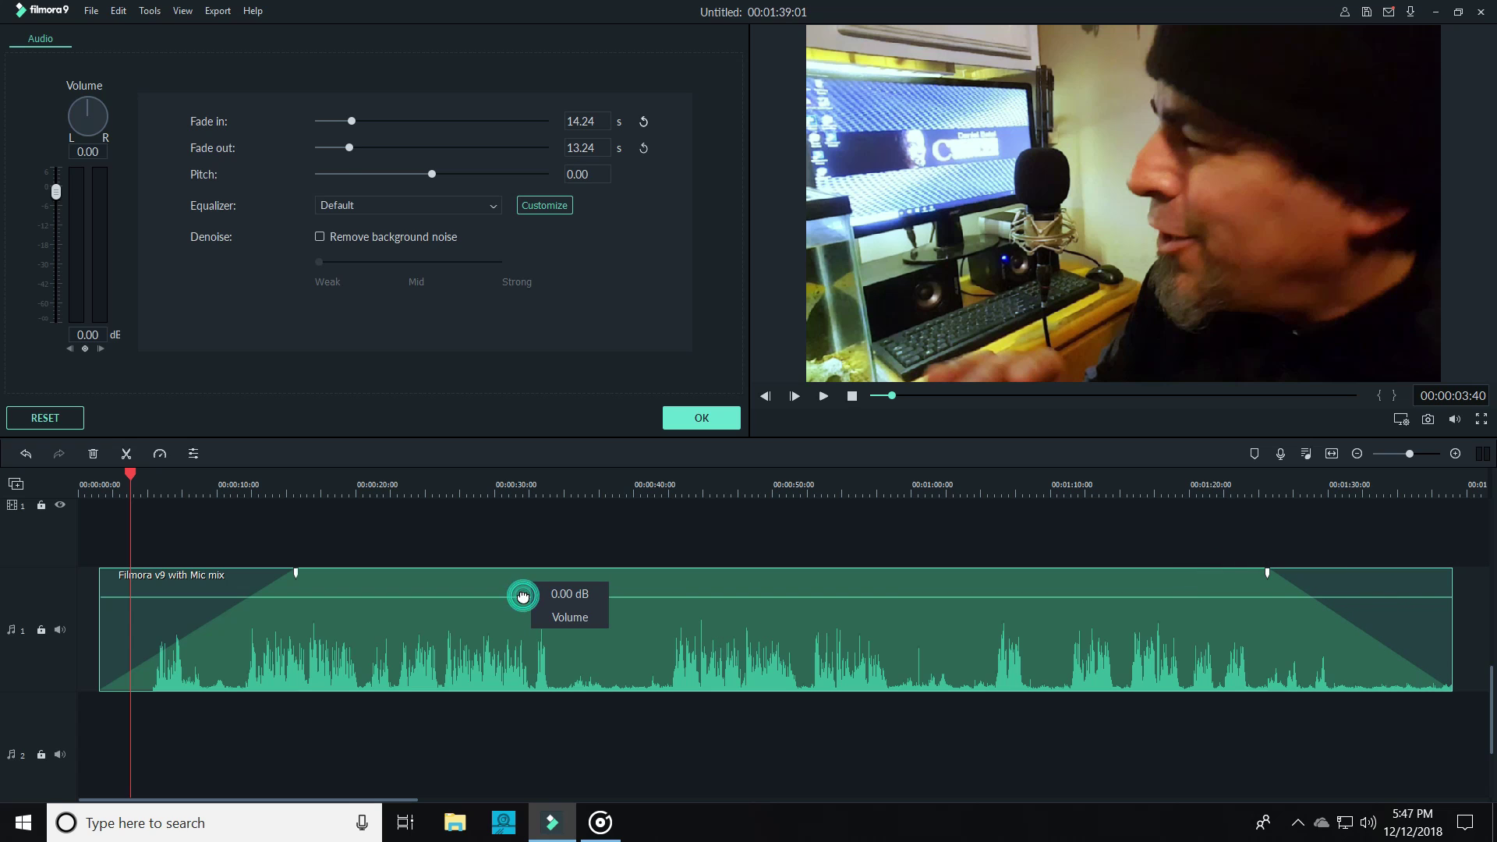
Raise the Mic mix audio to +6 dB with an 8.30 s fade-in and 7.34 s fade-out
{"action": "left_click_drag", "start_coordinate": [523, 597], "coordinate": [526, 590]}
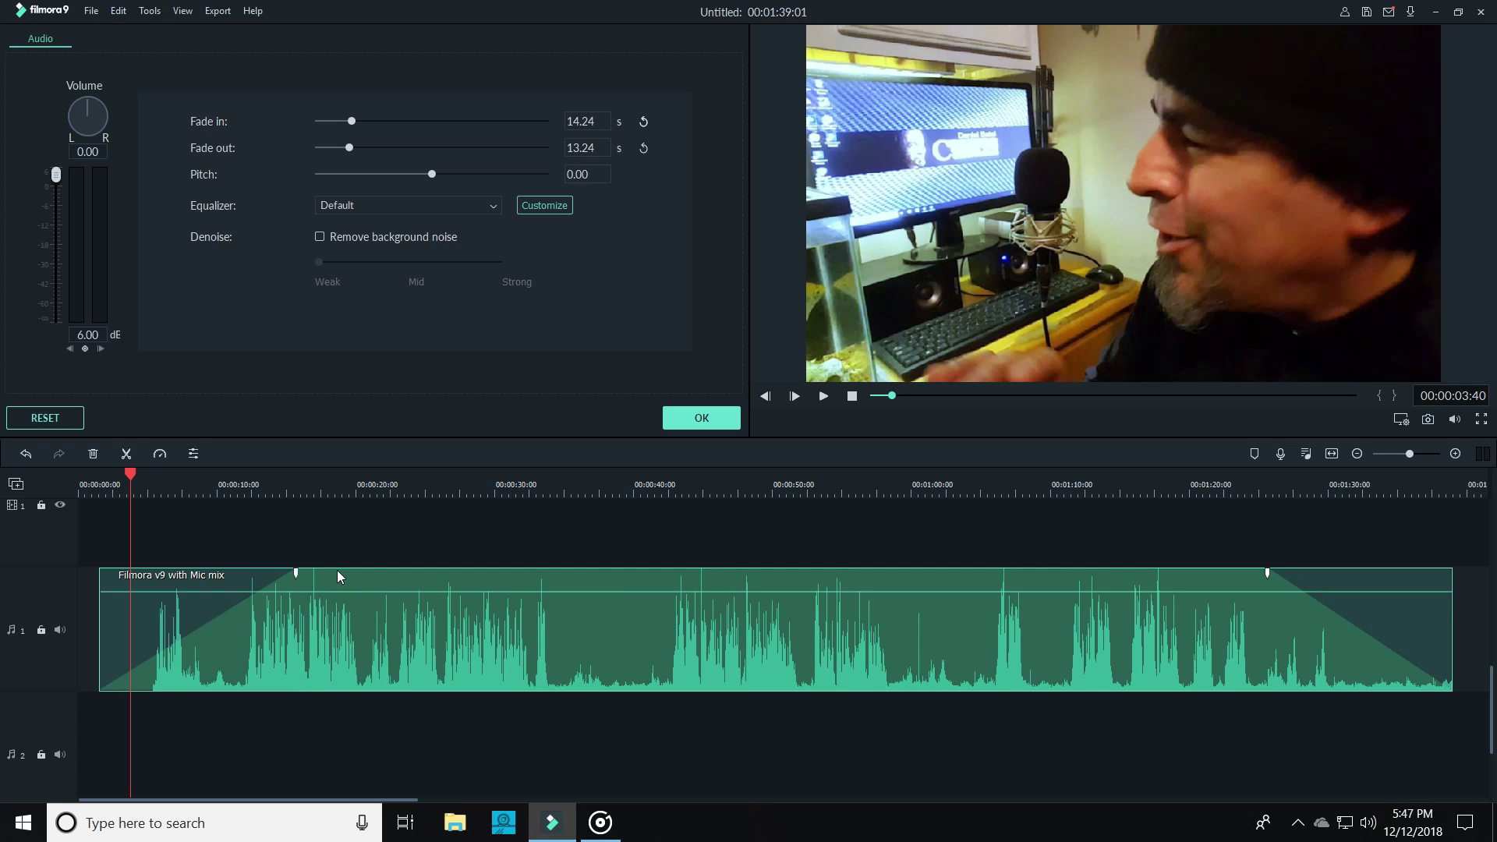
{"action": "left_click_drag", "start_coordinate": [297, 572], "coordinate": [214, 573]}
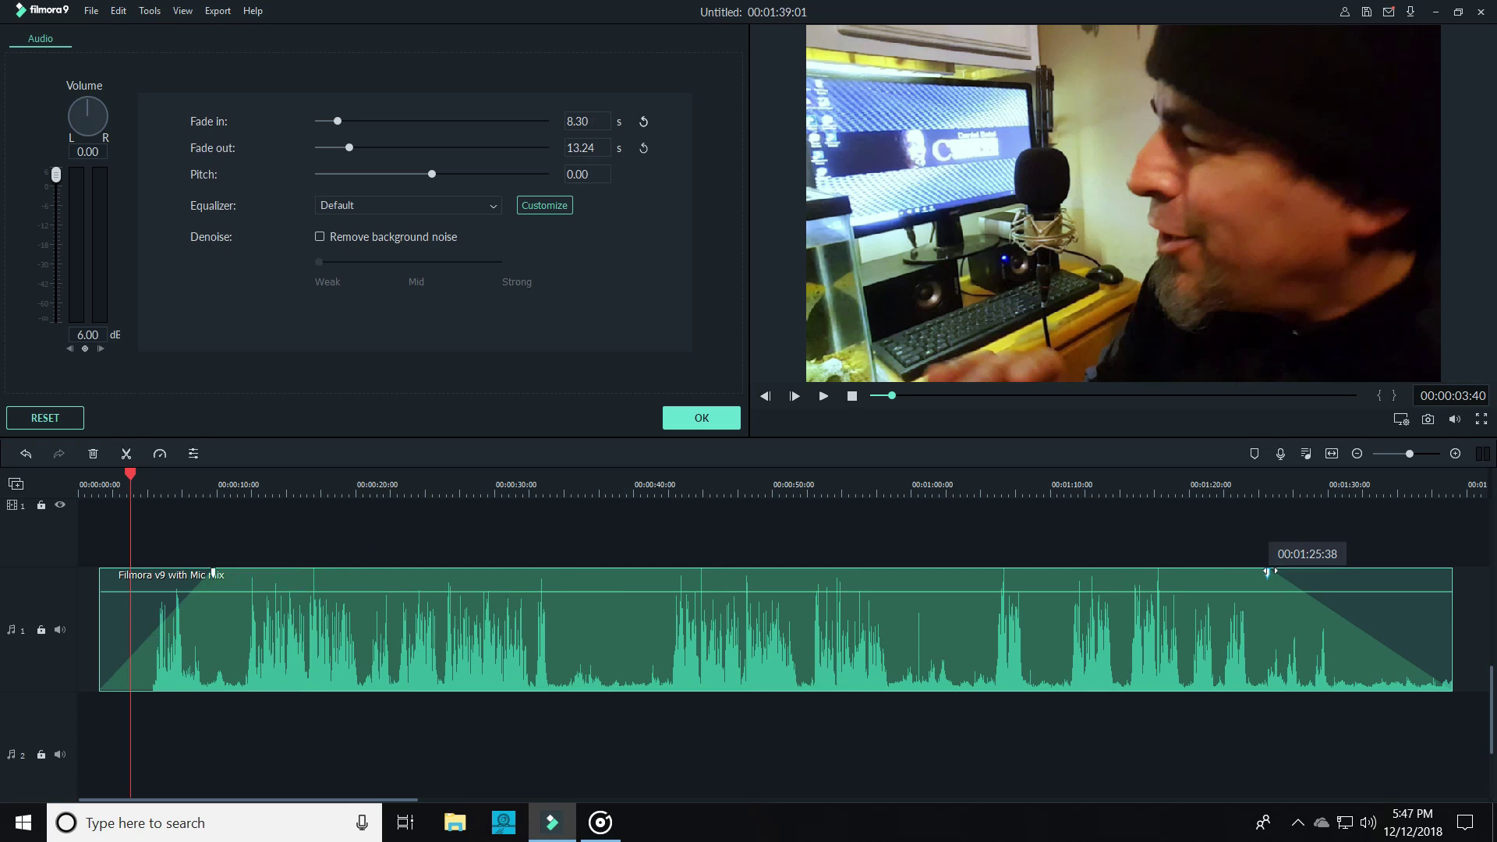
{"action": "left_click_drag", "start_coordinate": [1264, 574], "coordinate": [1349, 571]}
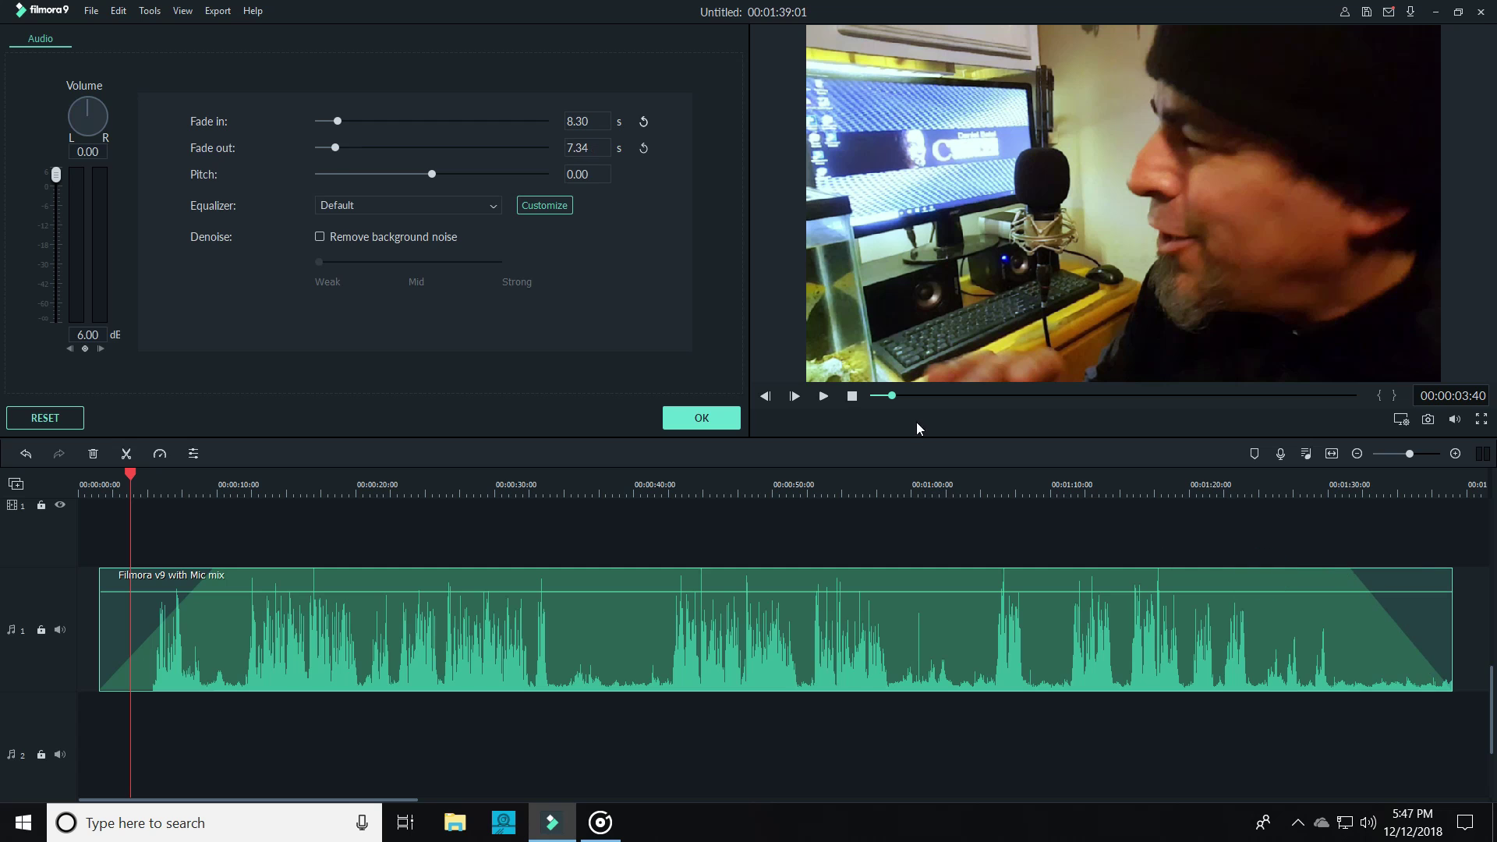
{"action": "left_click_drag", "start_coordinate": [730, 494], "coordinate": [849, 555]}
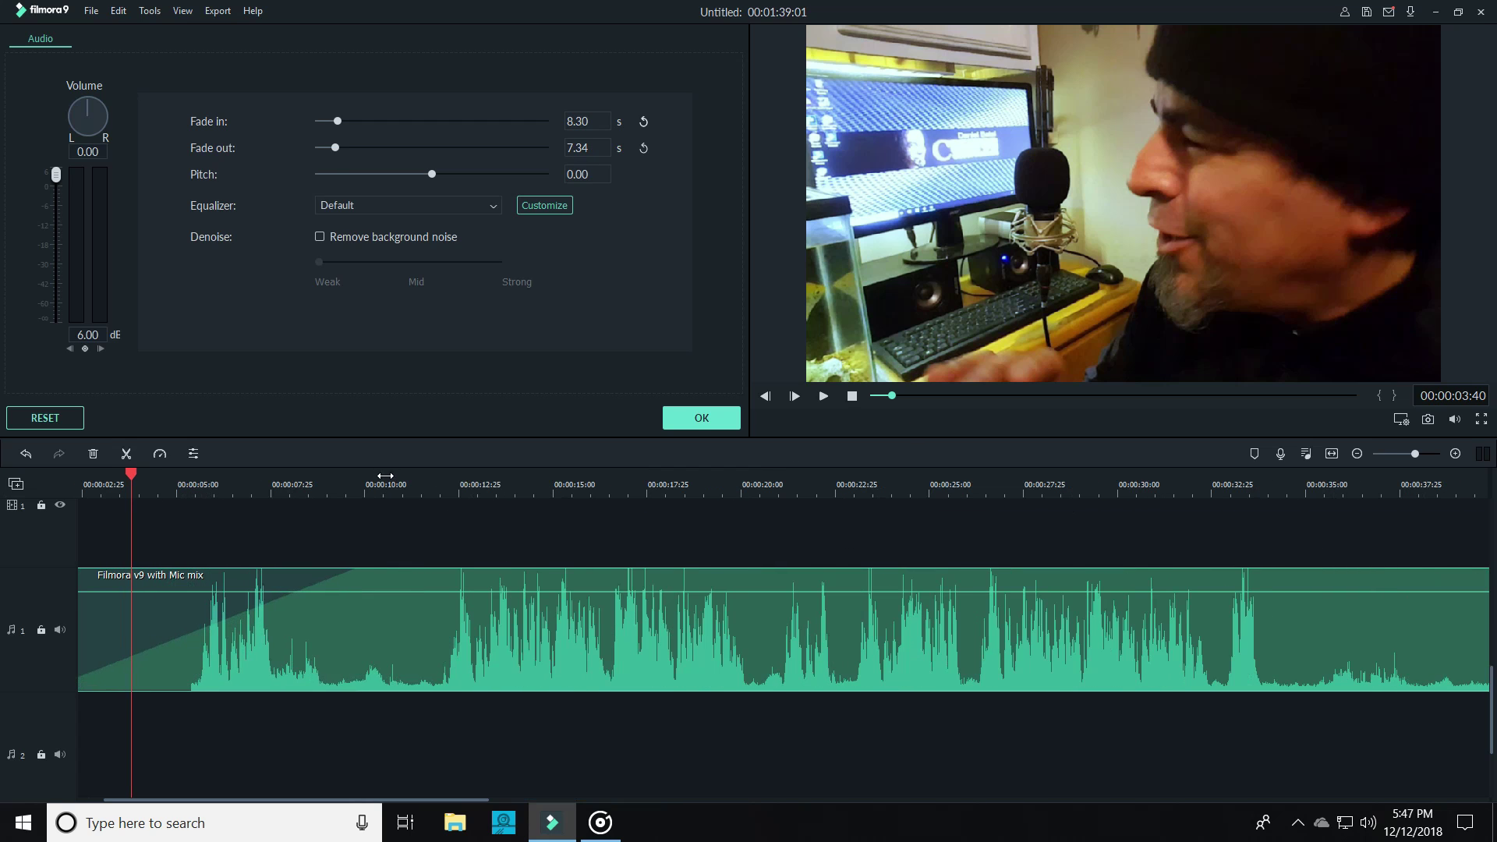
{"action": "left_click_drag", "start_coordinate": [445, 492], "coordinate": [645, 484]}
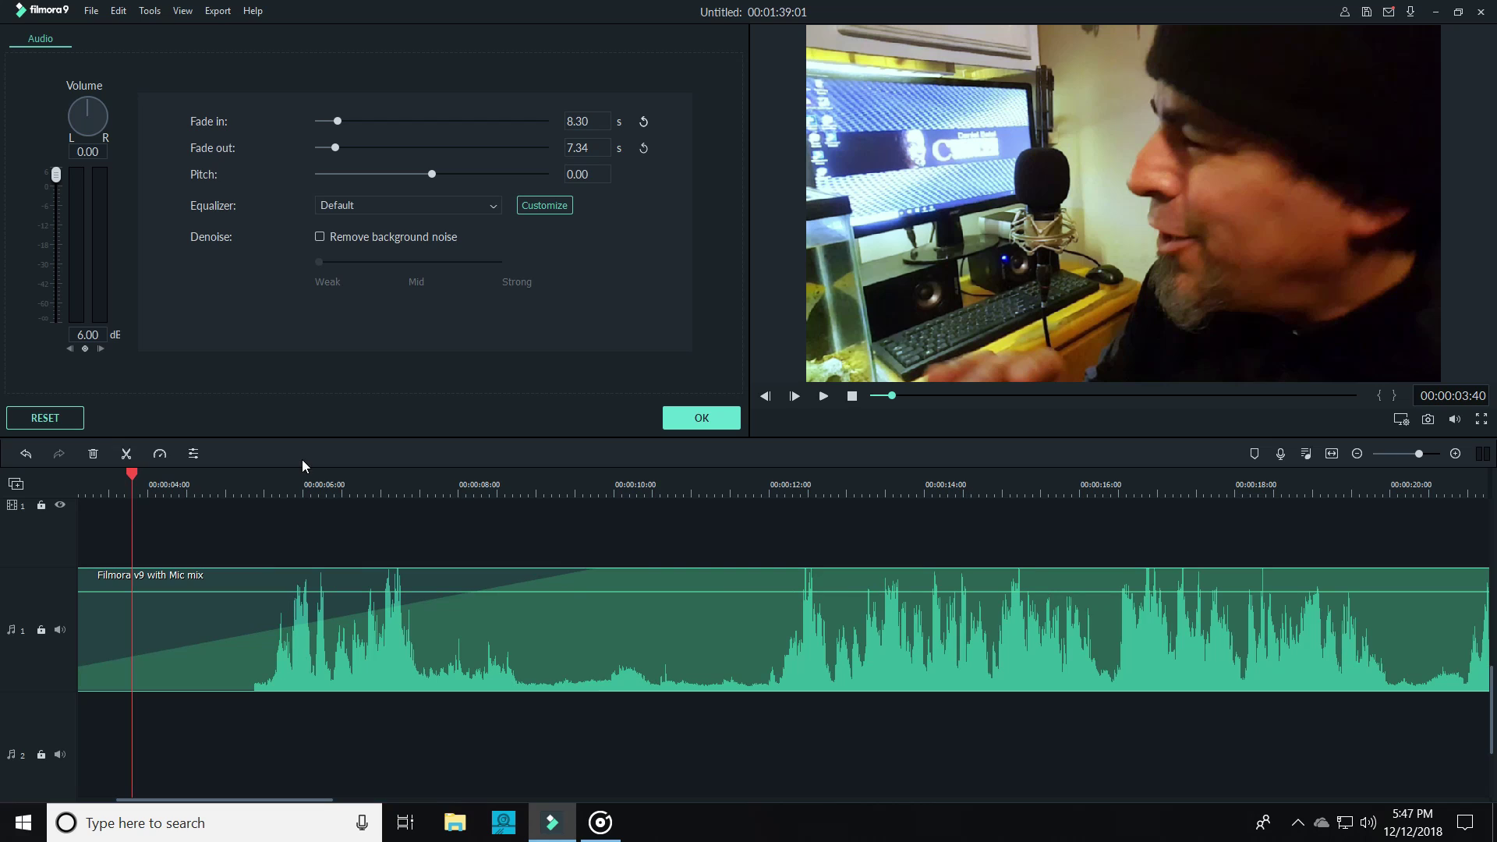
Confirm the audio settings, then load filmora.wondershare.com in Chrome and show its download options
{"action": "left_click", "coordinate": [702, 419]}
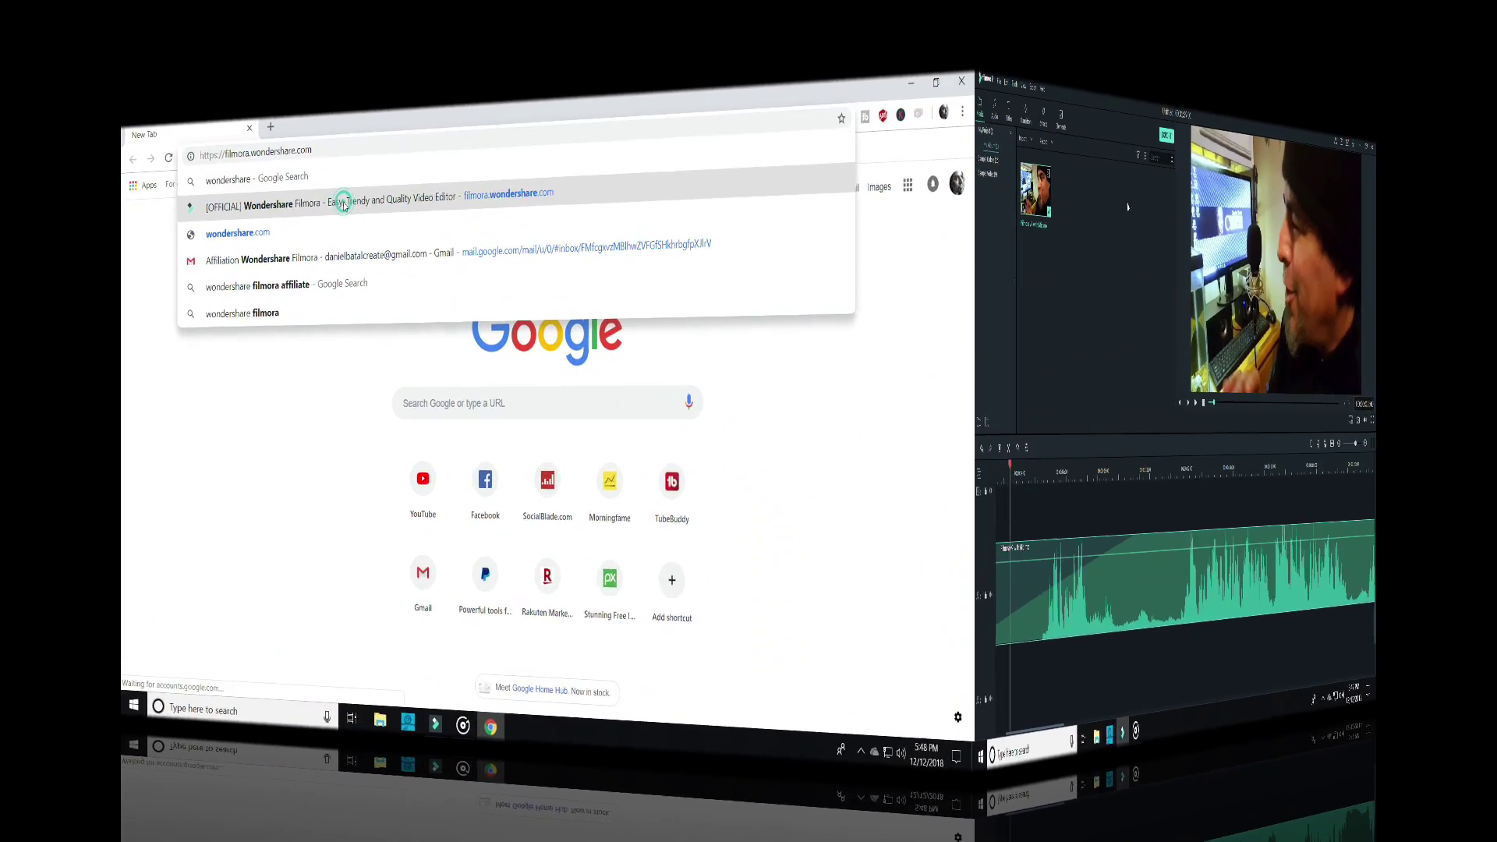
{"action": "left_click", "coordinate": [343, 204]}
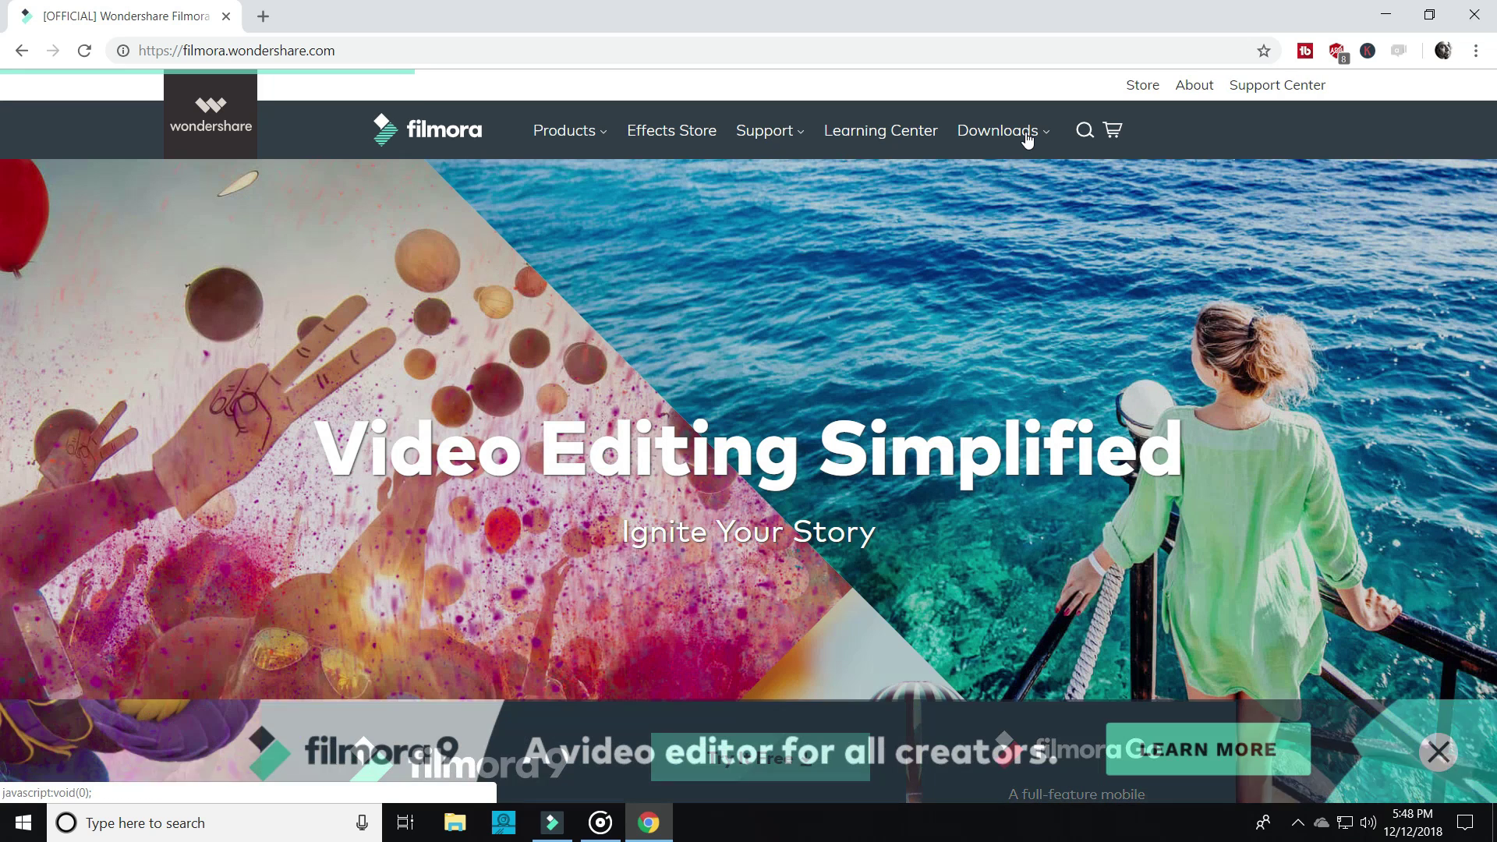
{"action": "left_click", "coordinate": [1028, 139]}
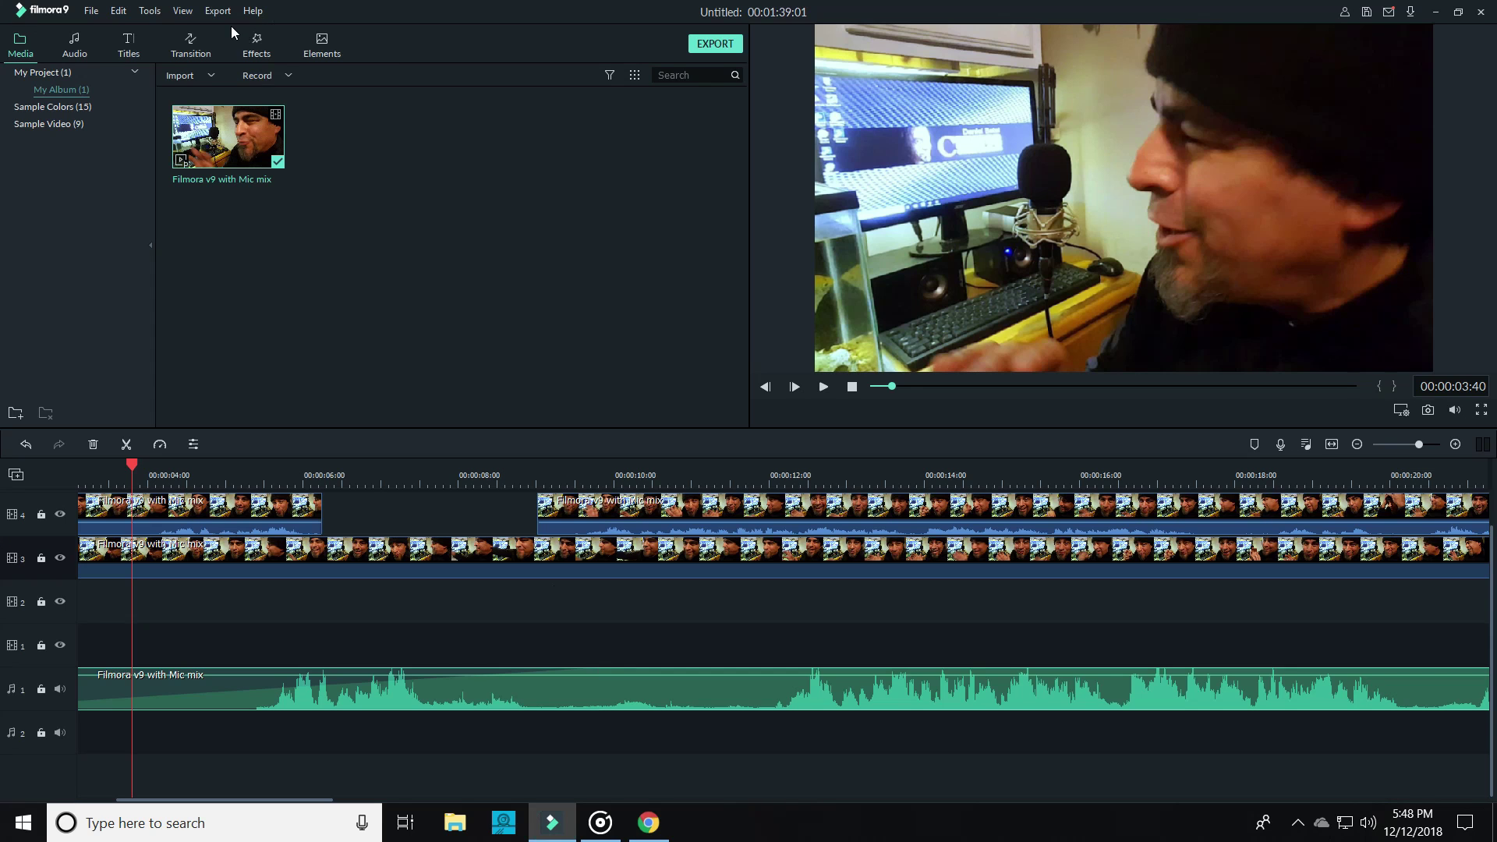
Show Filmora9's Help menu options
{"action": "left_click", "coordinate": [252, 10]}
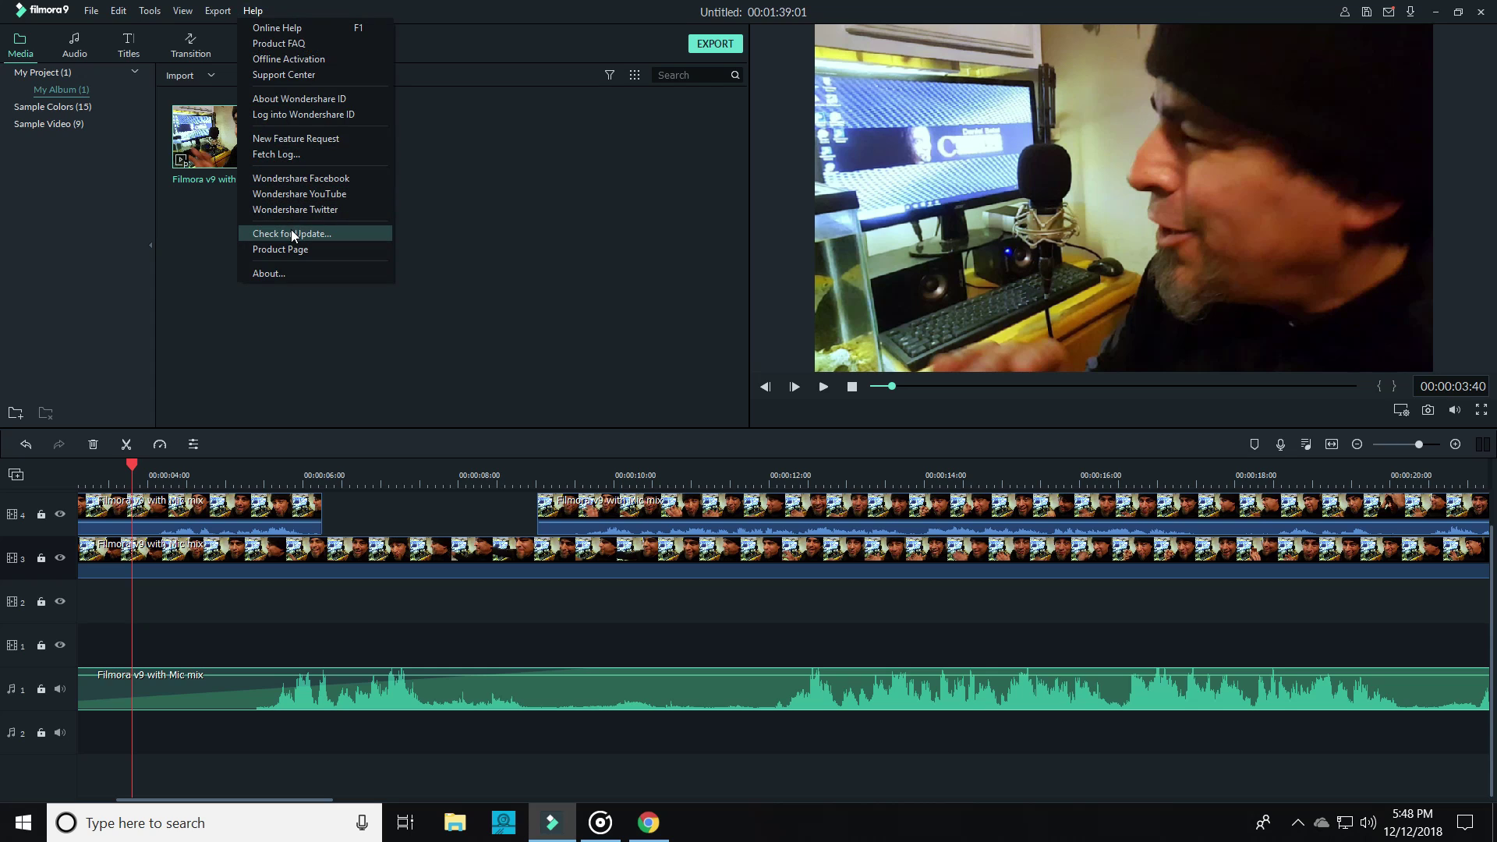